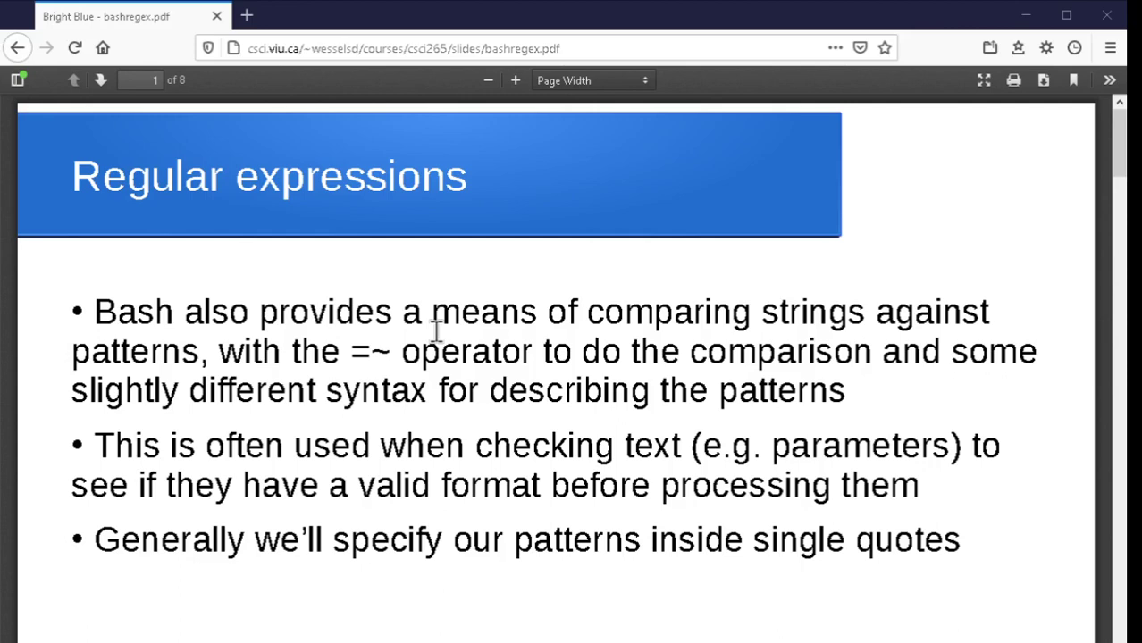
Step: Highlight the =~ operator and the single-quotes phrase on page 1, then advance to page 2
click(360, 354)
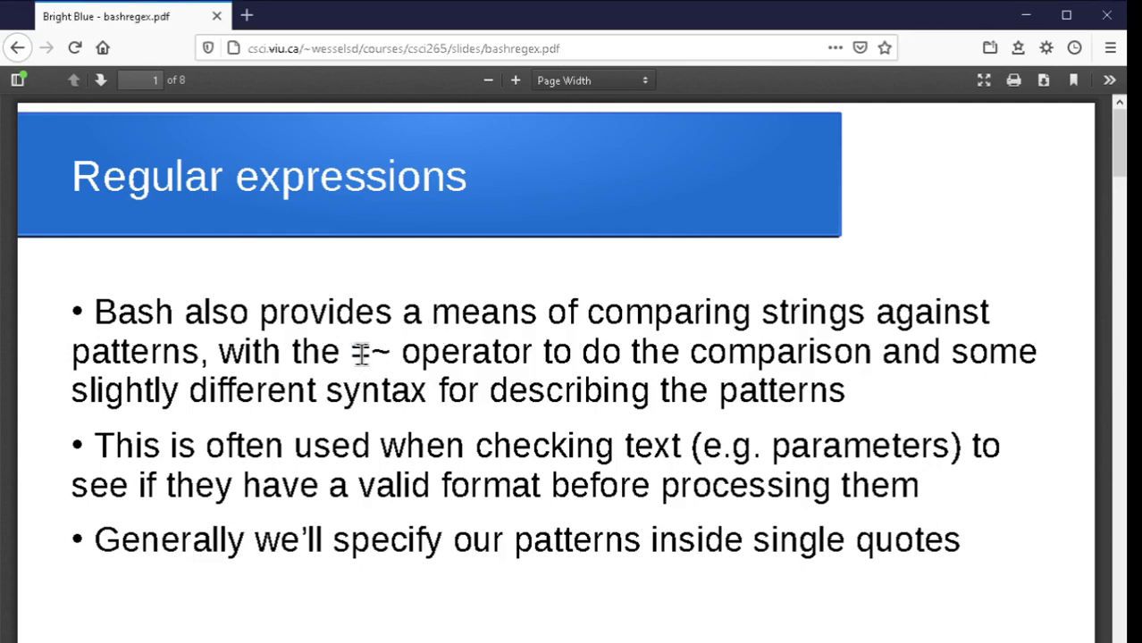
drag(360, 355, 395, 353)
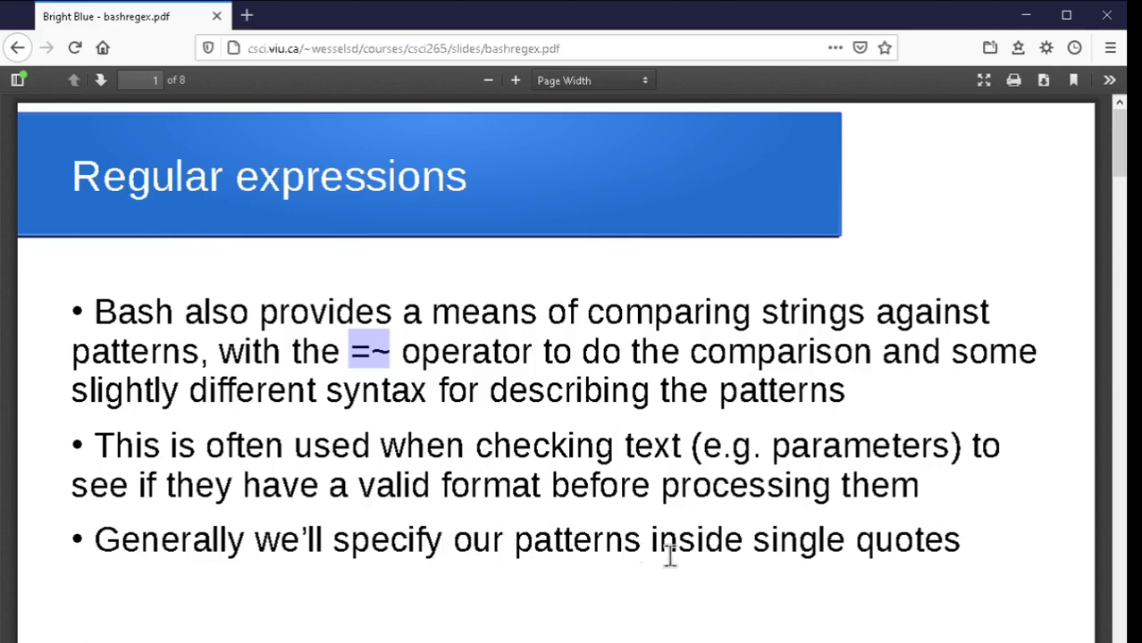
drag(751, 542, 952, 543)
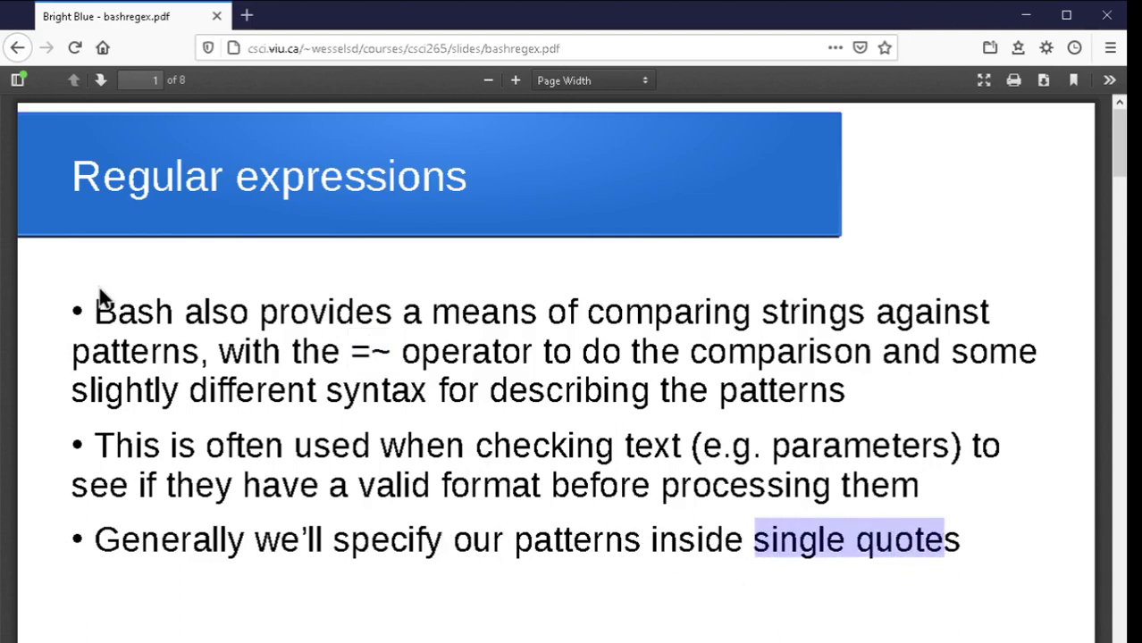
click(102, 81)
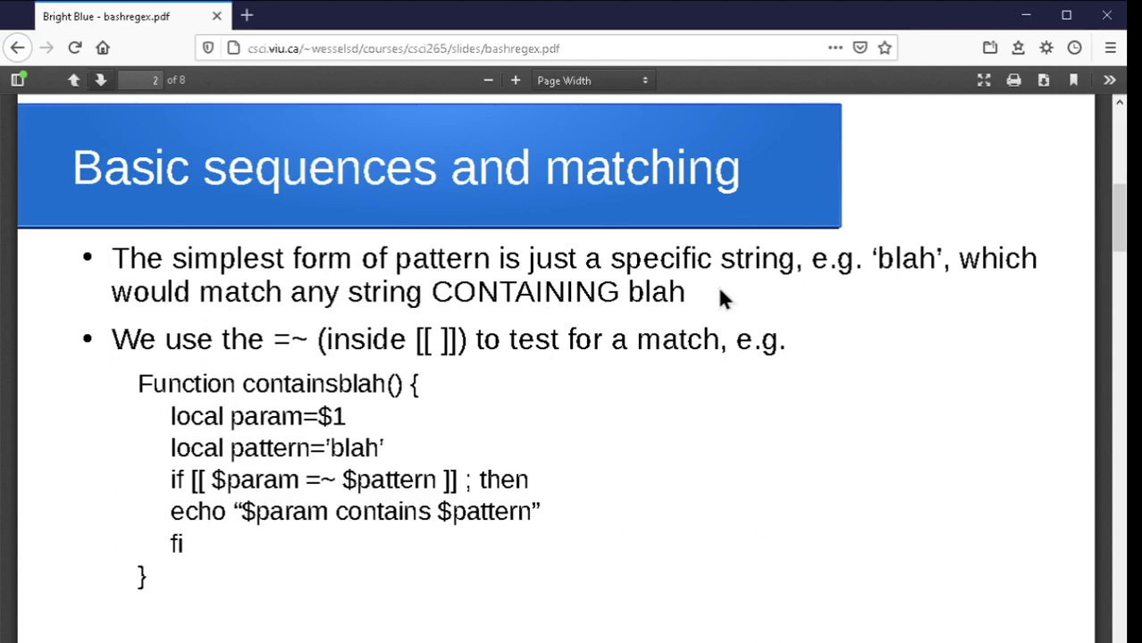
Step: Highlight the example string blah, the [[ ]] brackets and 'blah' in the pattern assignment
drag(876, 258, 938, 260)
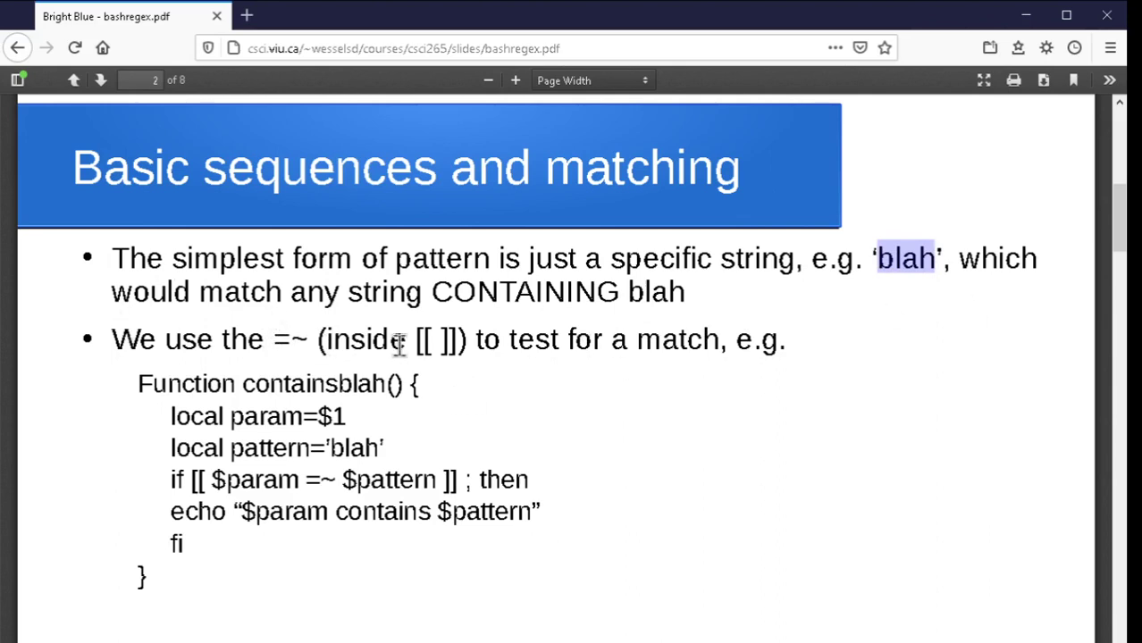
click(414, 340)
drag(420, 340, 460, 341)
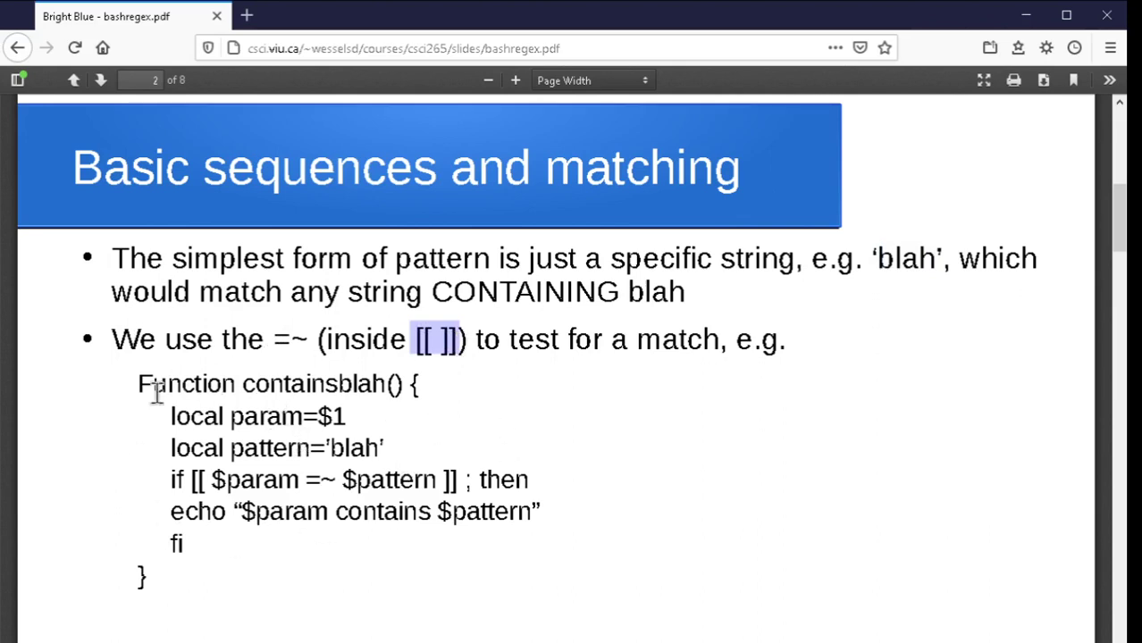
drag(141, 386, 152, 384)
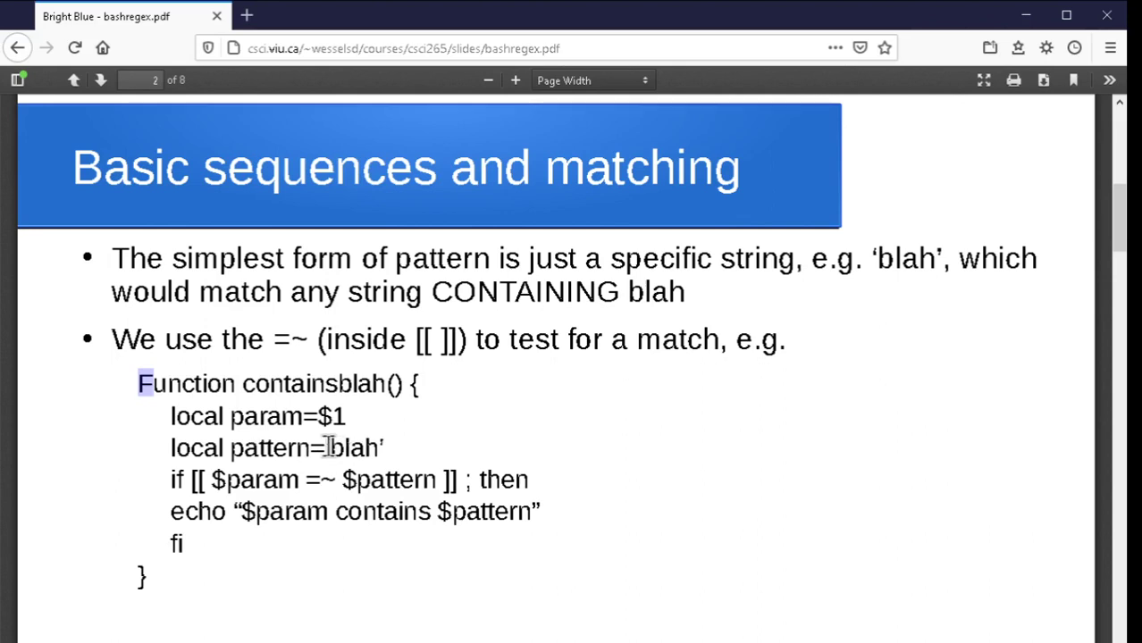
drag(326, 447, 384, 449)
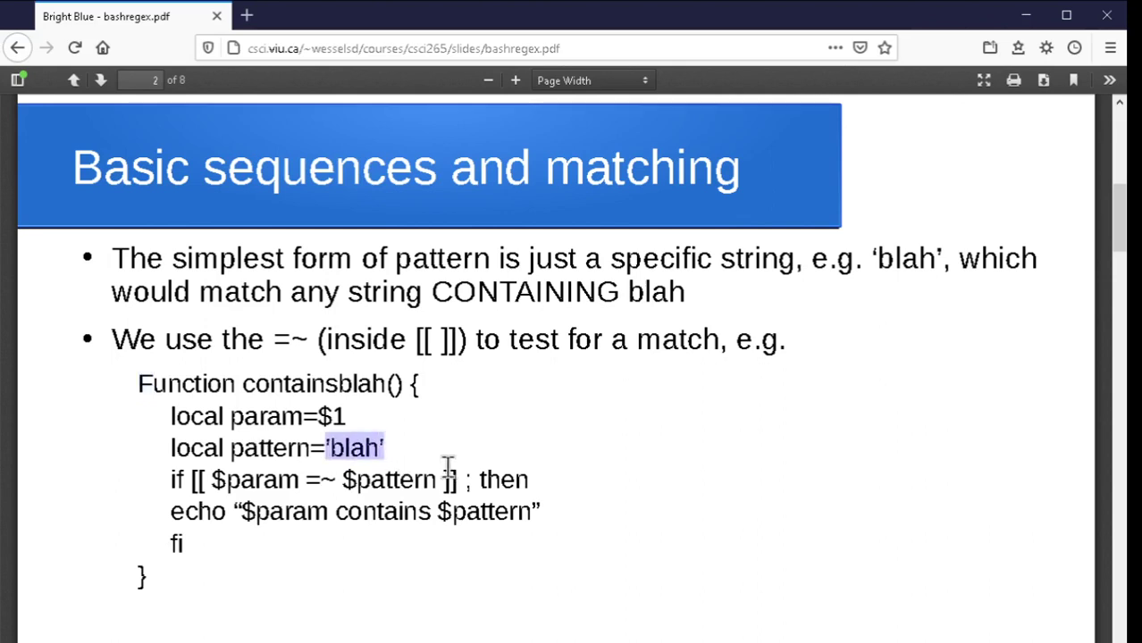
click(308, 481)
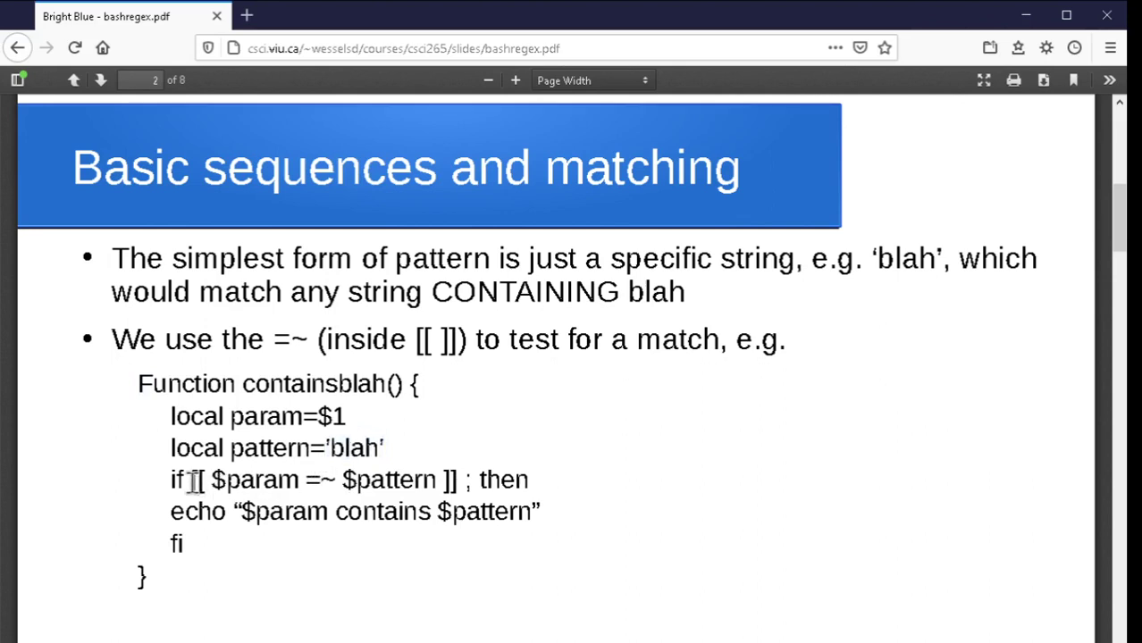
Step: Highlight the [[ $param =~ $pattern ]] test, then $param and =~, and advance to page 3
drag(193, 480, 467, 492)
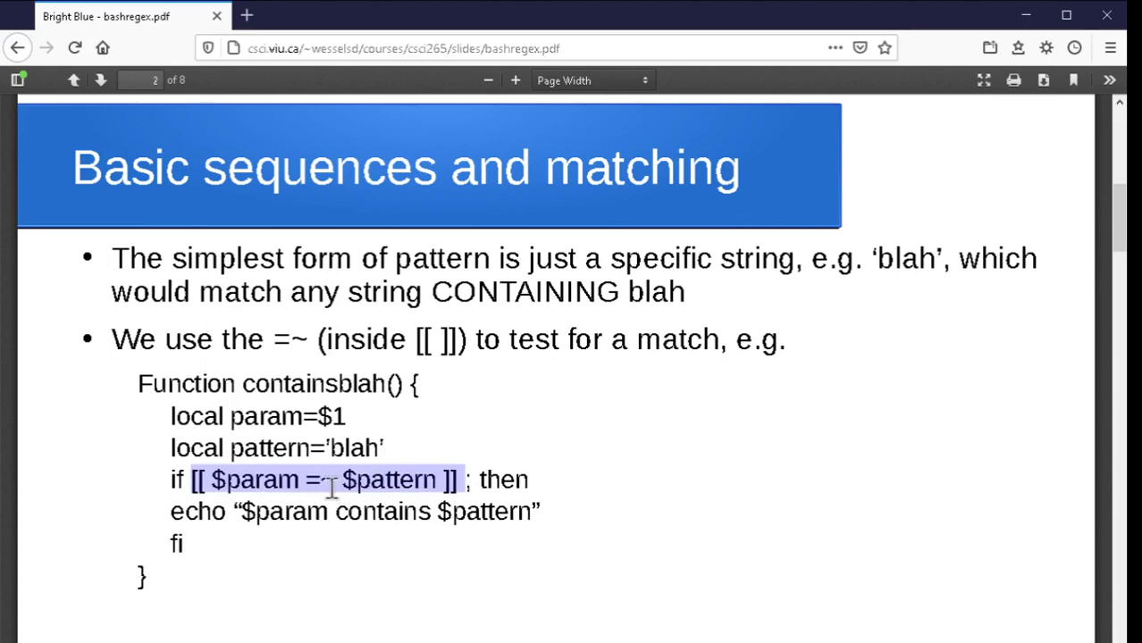
click(301, 480)
drag(215, 481, 456, 481)
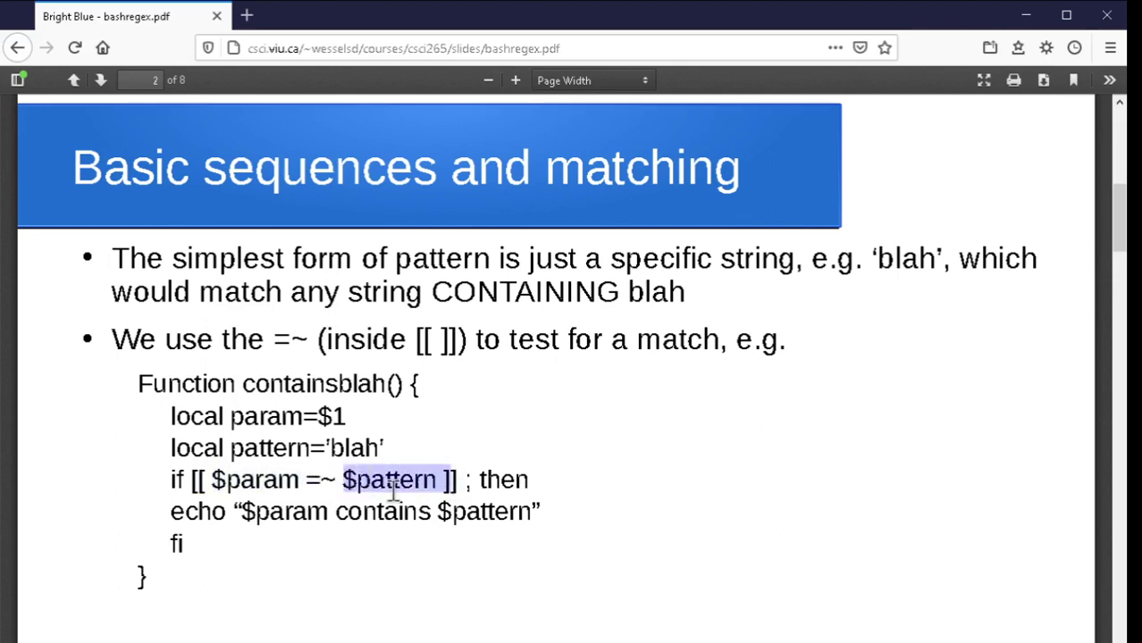
click(311, 482)
drag(308, 481, 336, 481)
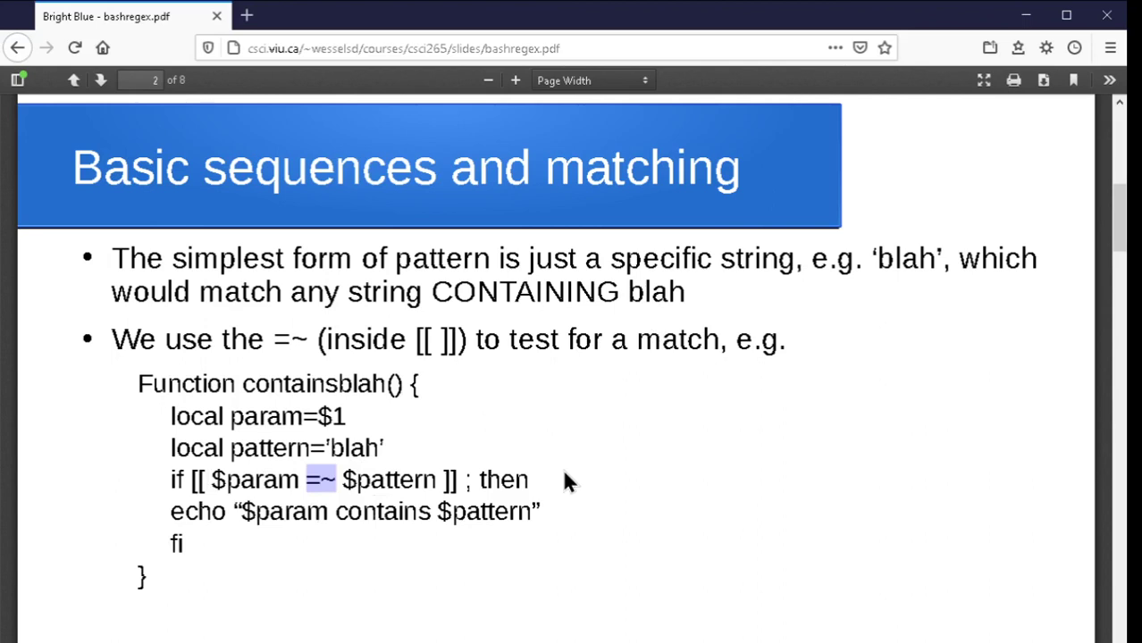
click(102, 84)
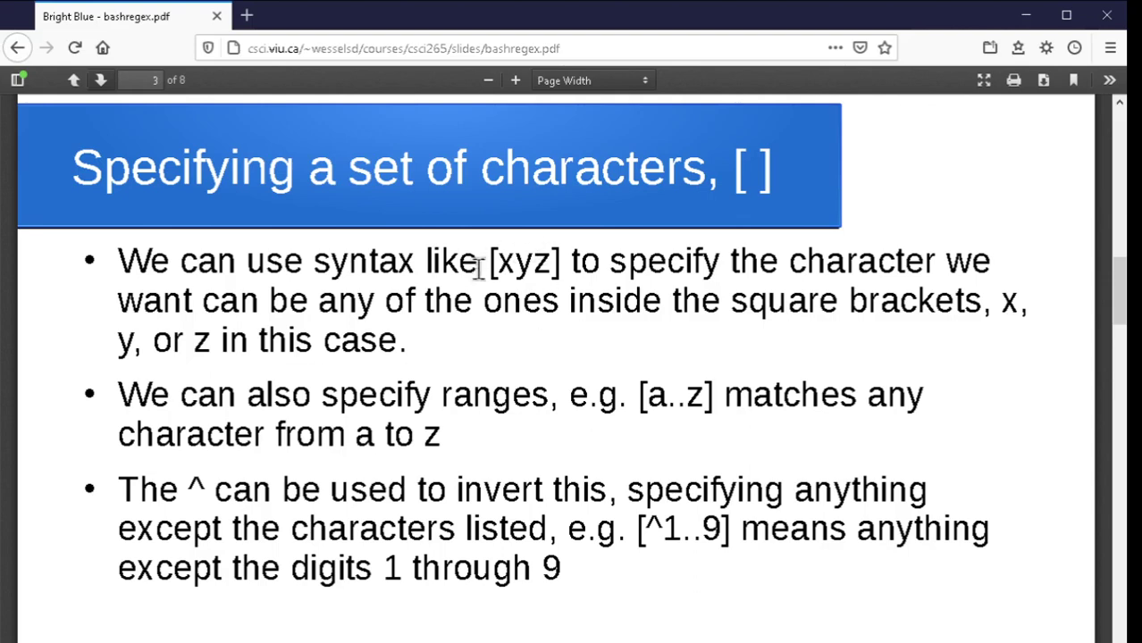
Step: Highlight the [xyz], [a..z] and [^1..9] examples on page 3, then advance to page 4
drag(488, 263, 562, 266)
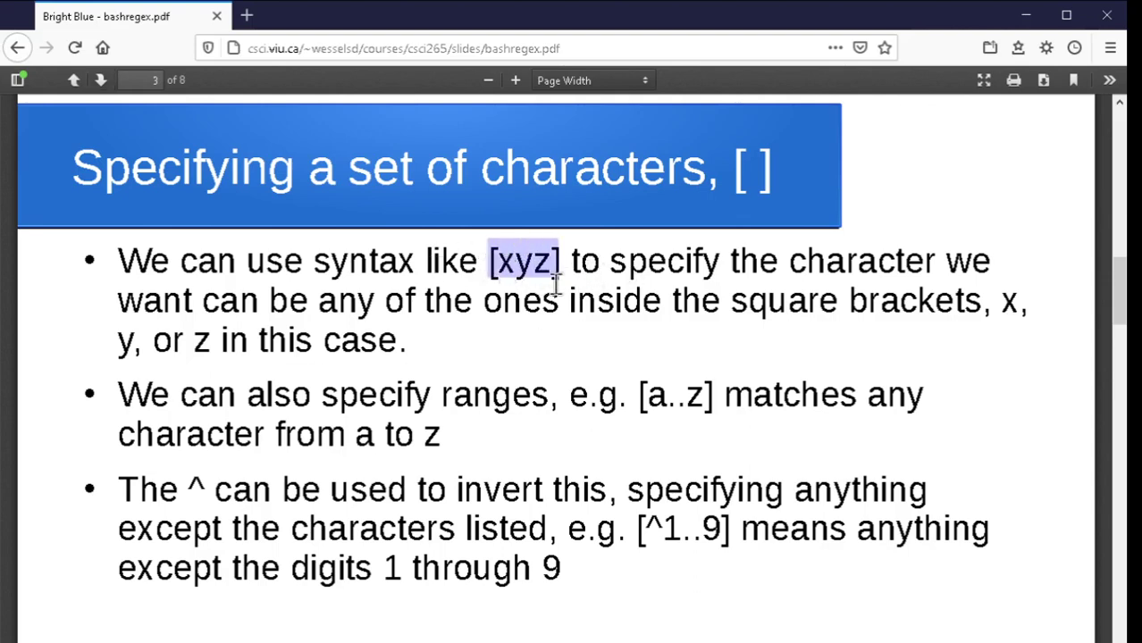
click(523, 280)
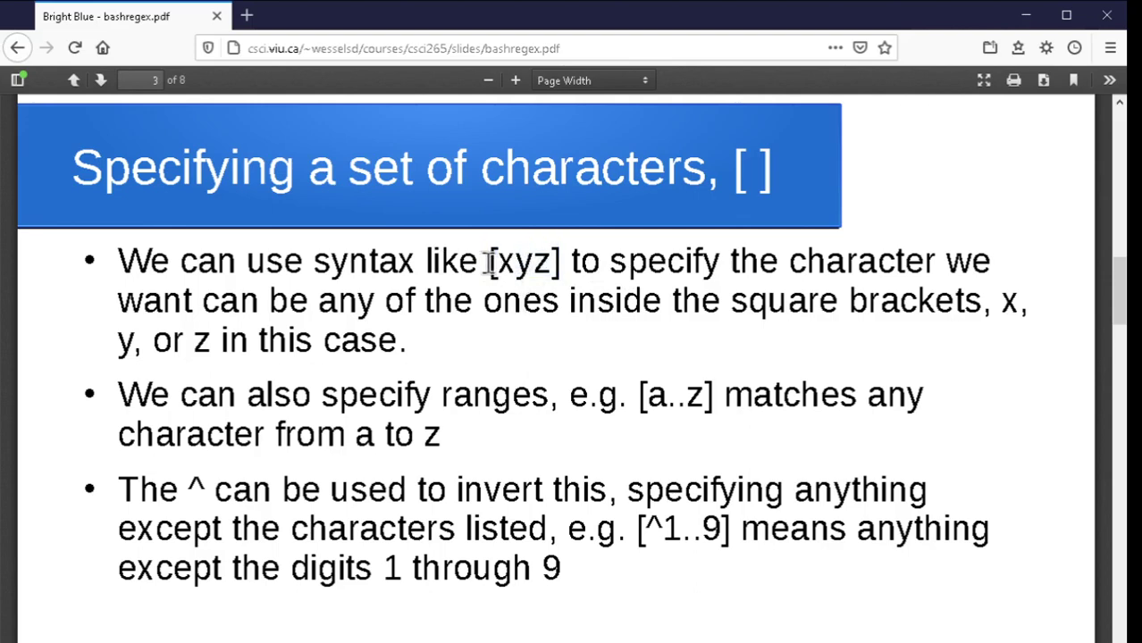
drag(490, 259, 563, 261)
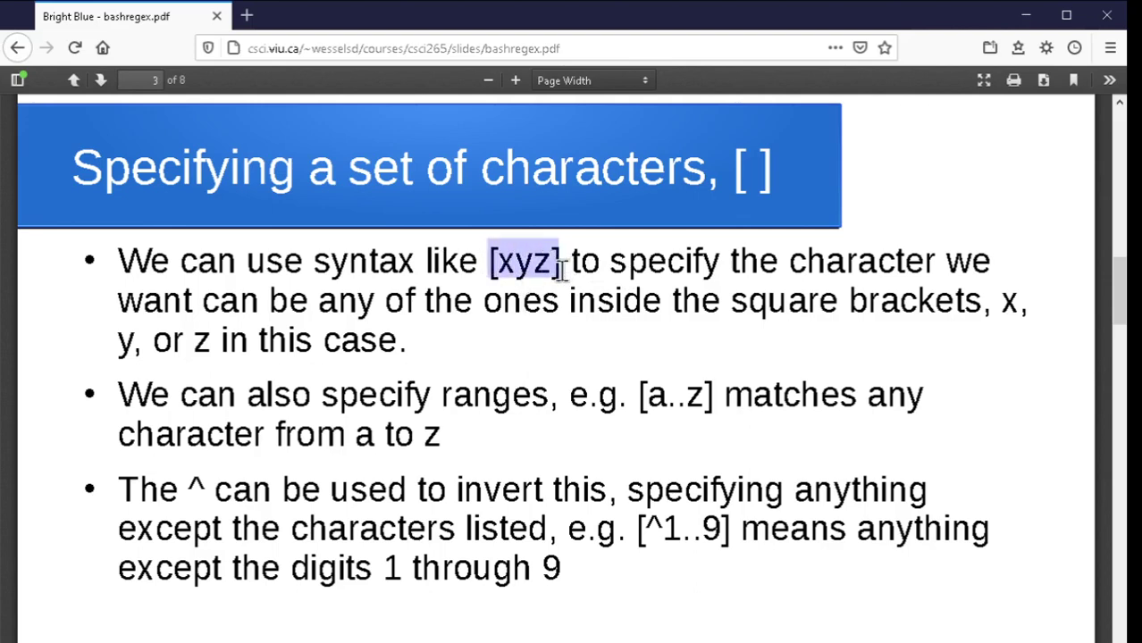
click(662, 374)
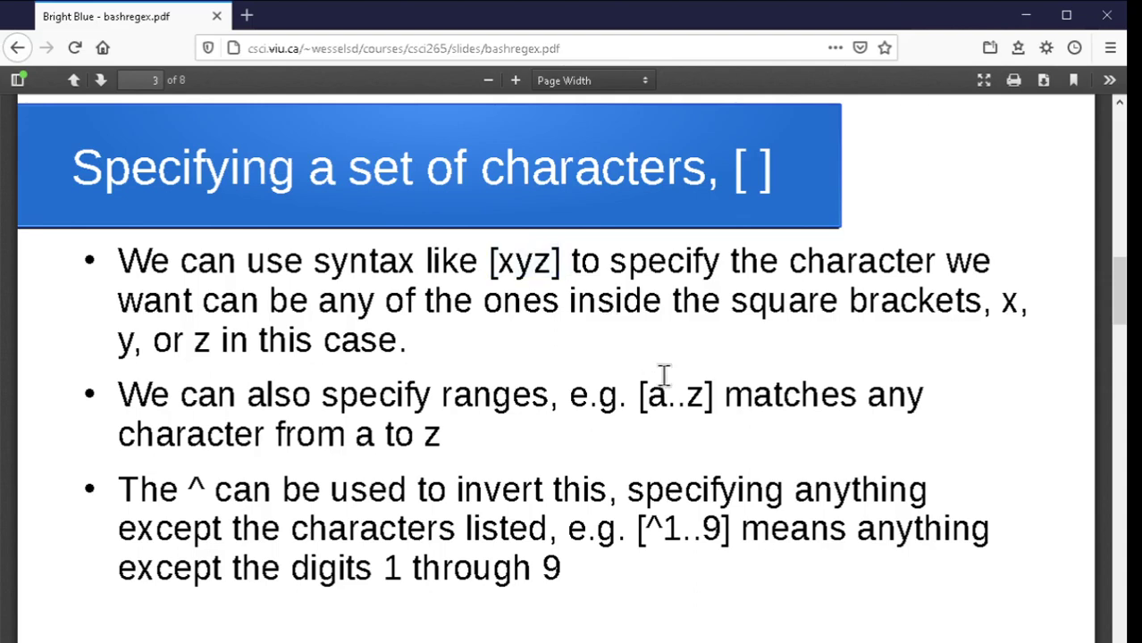
drag(640, 395, 713, 401)
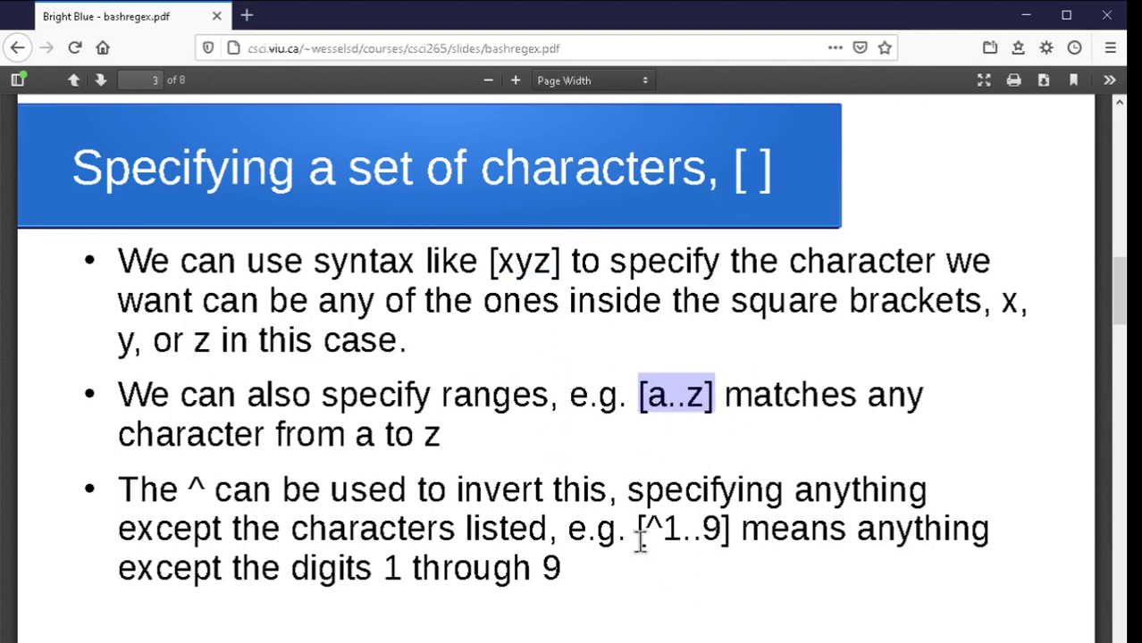
drag(638, 533, 739, 533)
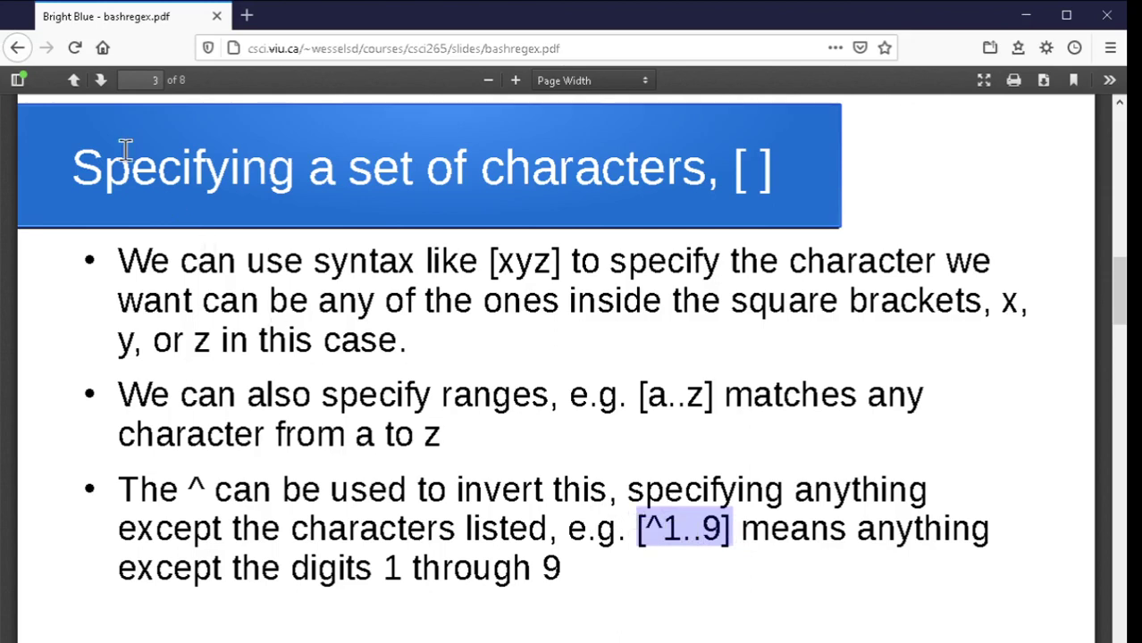
click(98, 80)
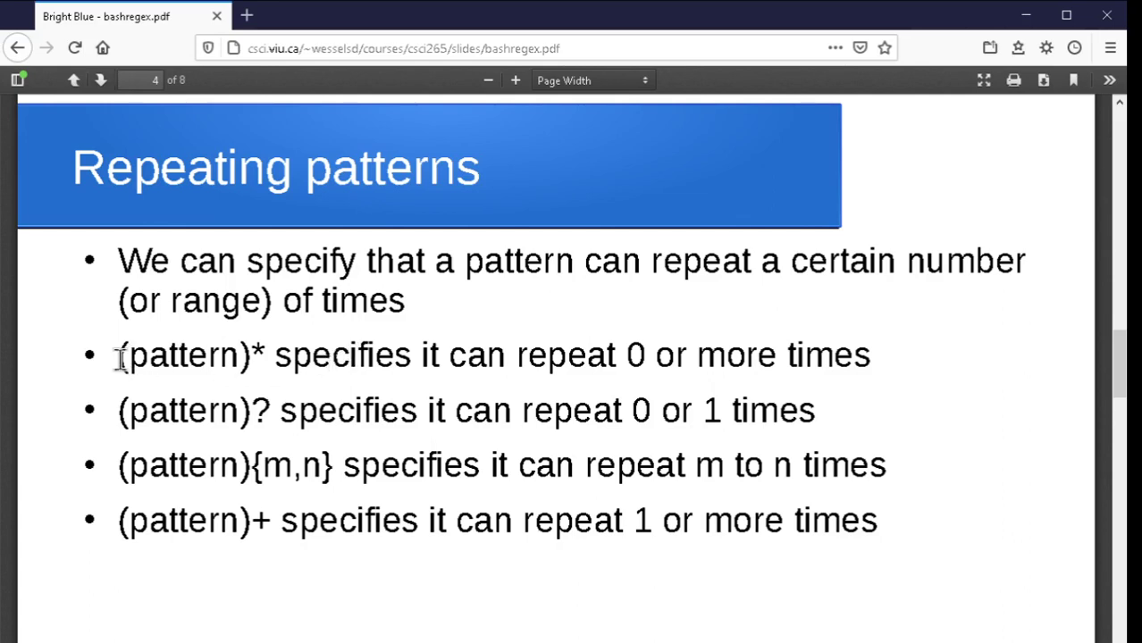
Step: Select the (pattern), ?, {m,n} and + repetition examples in turn, then advance to page 5
drag(119, 358, 250, 369)
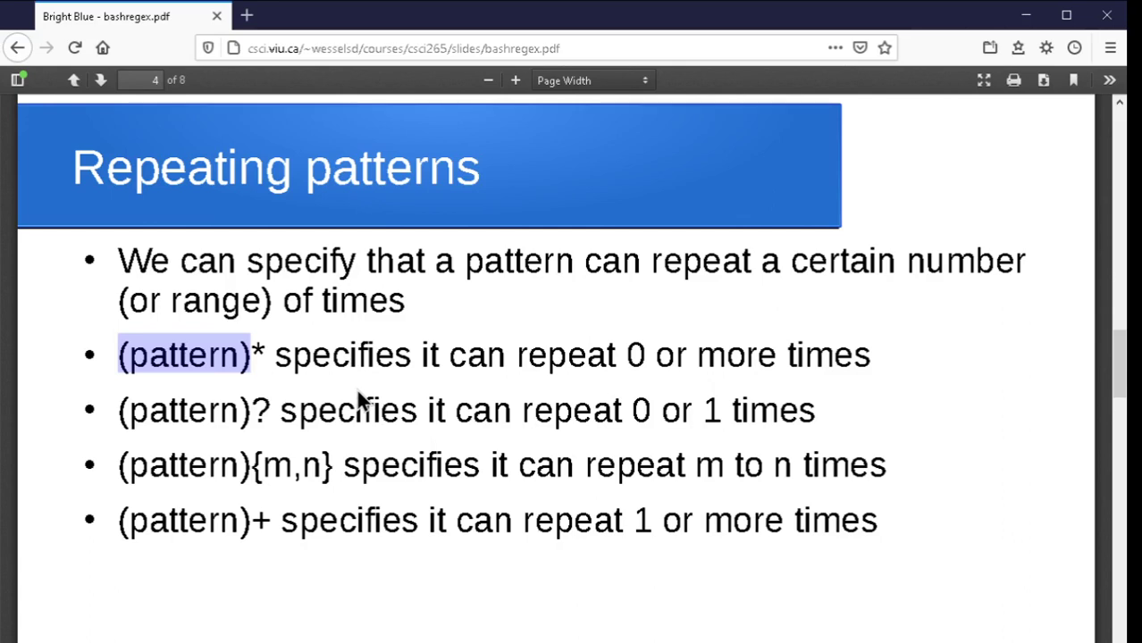
click(257, 410)
double_click(258, 410)
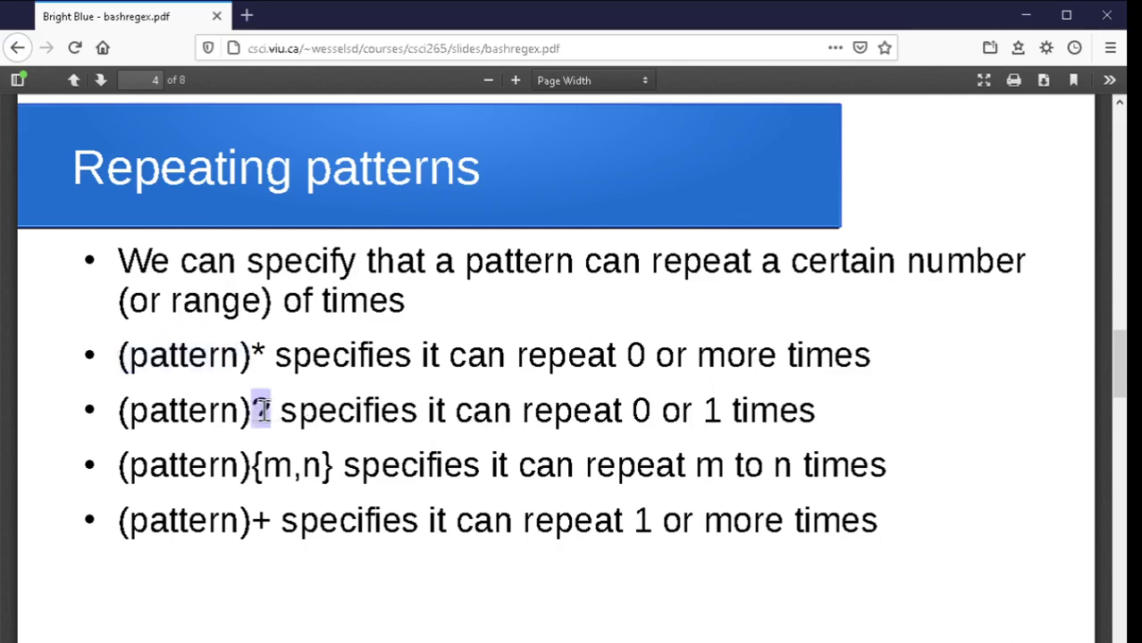
click(304, 458)
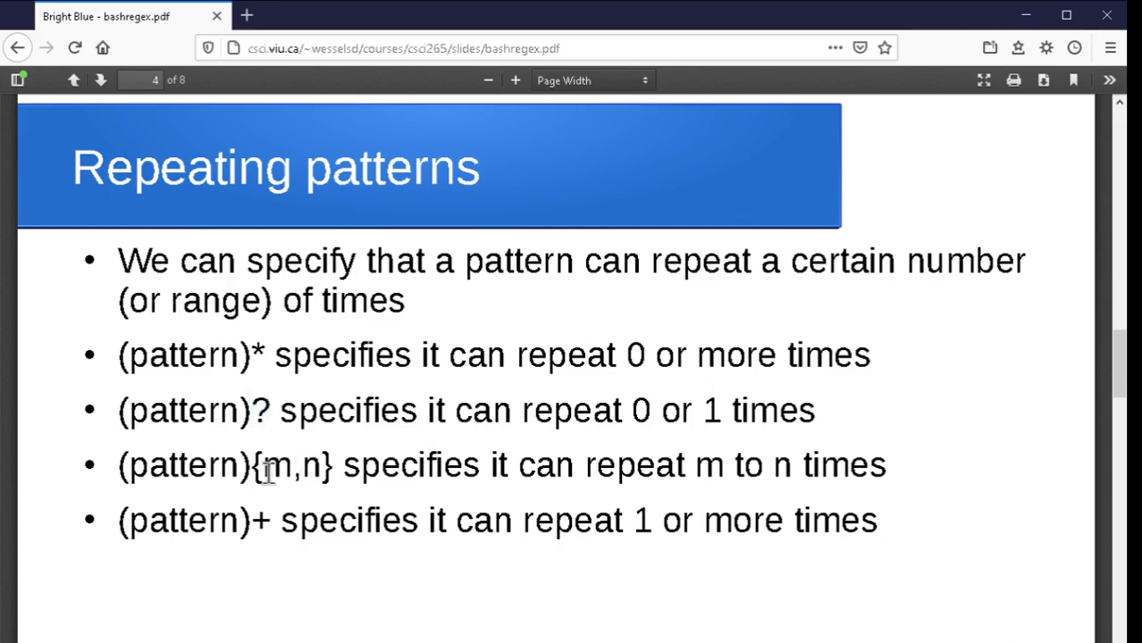
double_click(285, 469)
drag(286, 472, 318, 474)
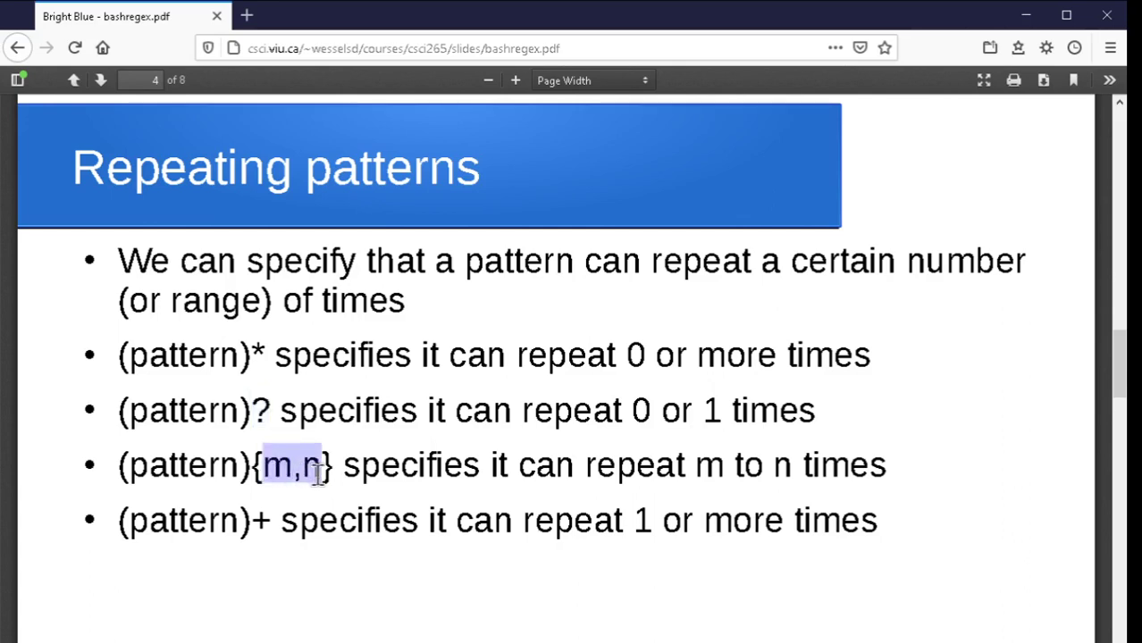
click(263, 521)
double_click(263, 523)
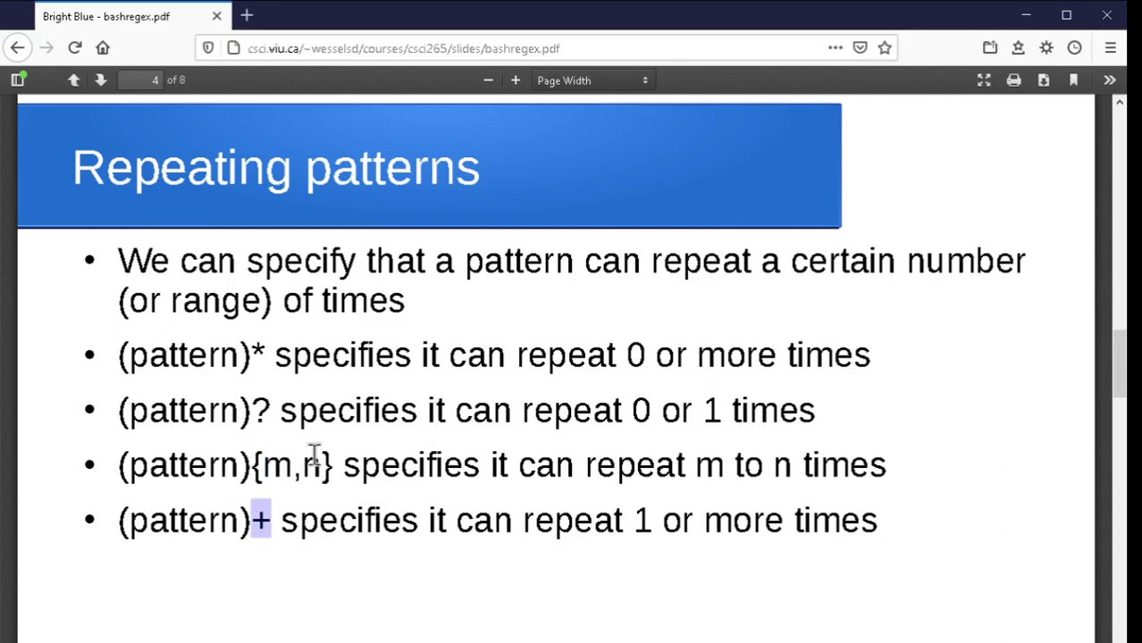
click(101, 80)
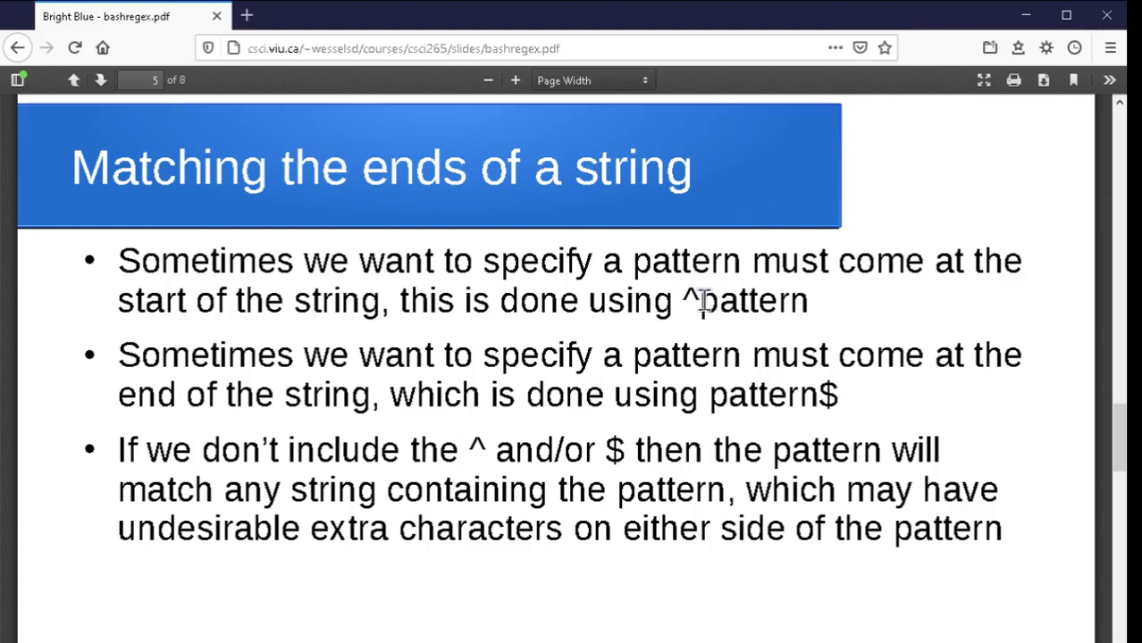
Step: Highlight ^pattern and then pattern$ in the two bullets, then advance to page 6
drag(703, 301, 853, 299)
click(790, 302)
drag(688, 301, 810, 305)
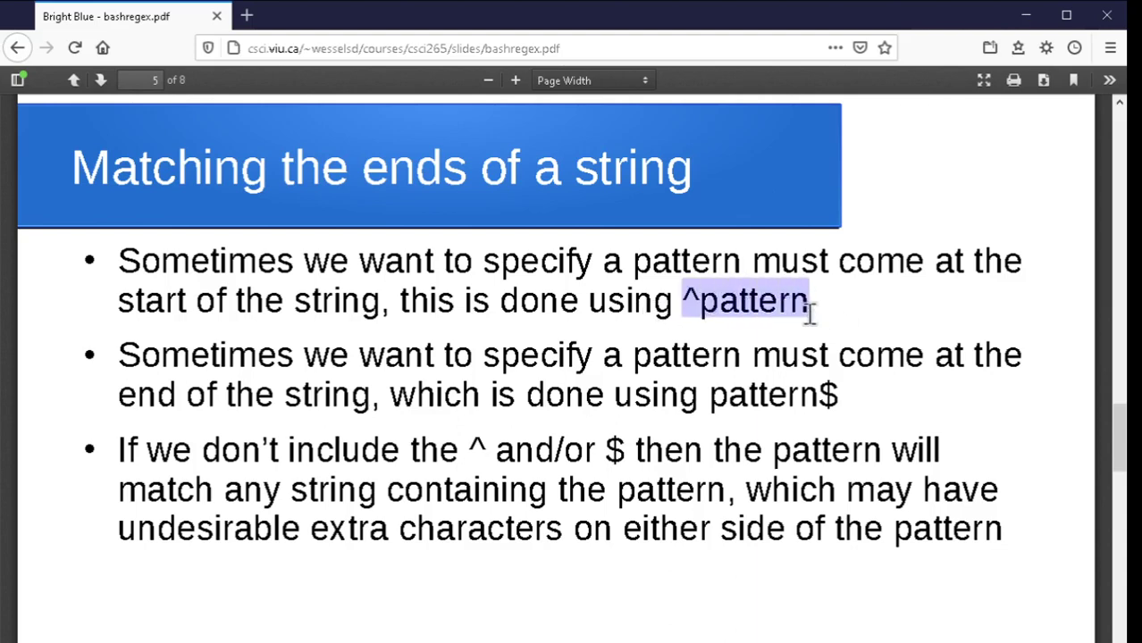
click(787, 397)
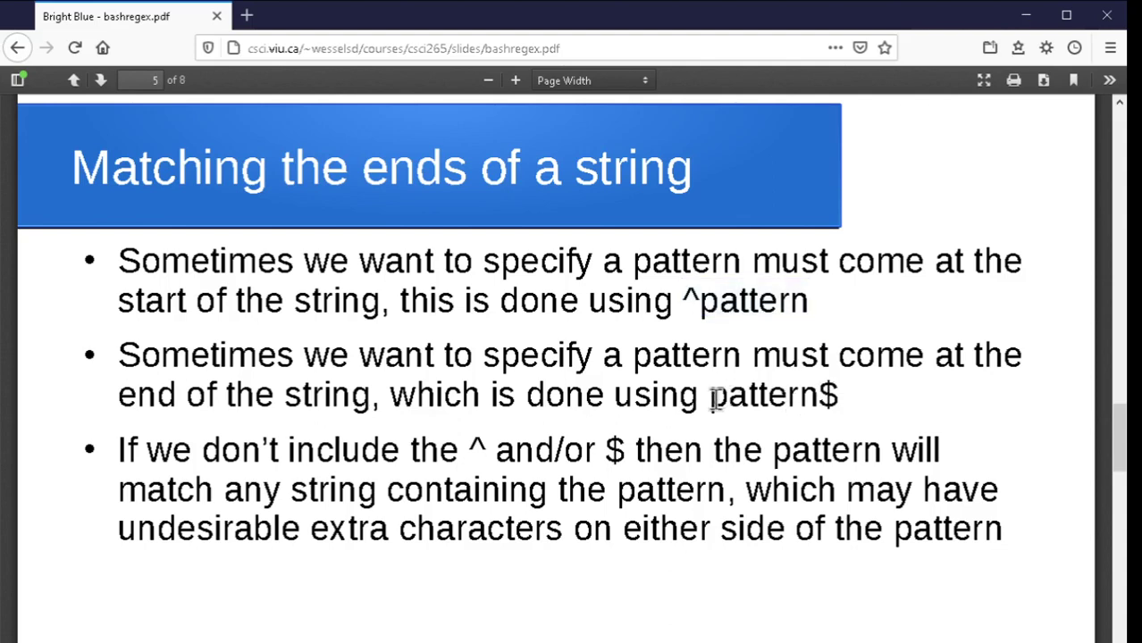
drag(711, 399, 840, 398)
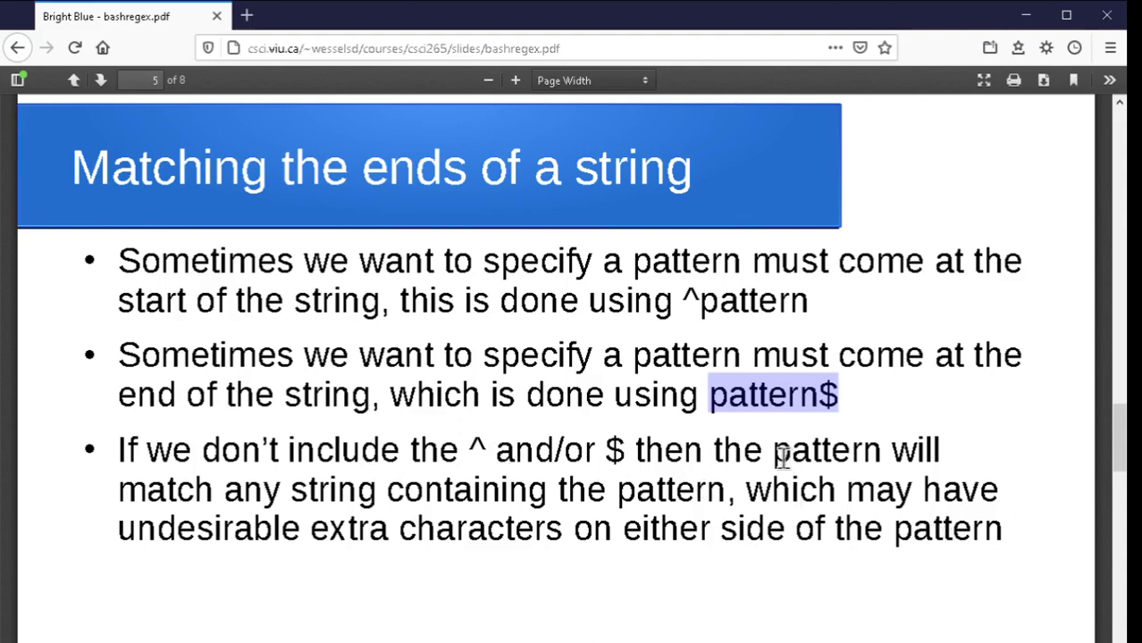
click(100, 82)
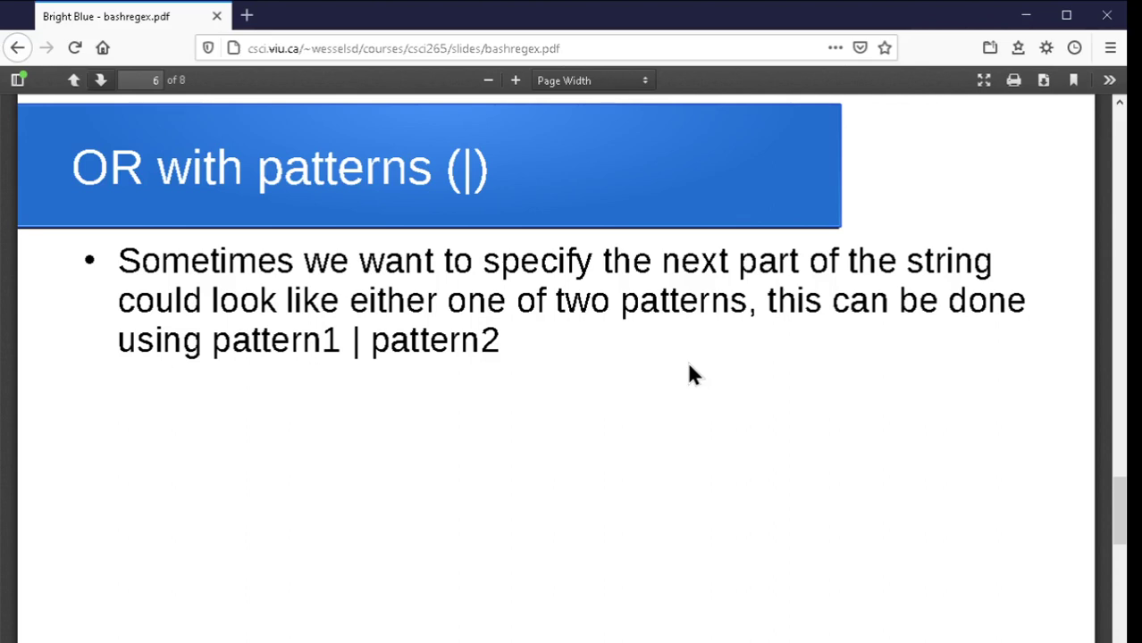
Step: Highlight the | symbol, then the whole pattern1 | pattern2 expression
double_click(354, 345)
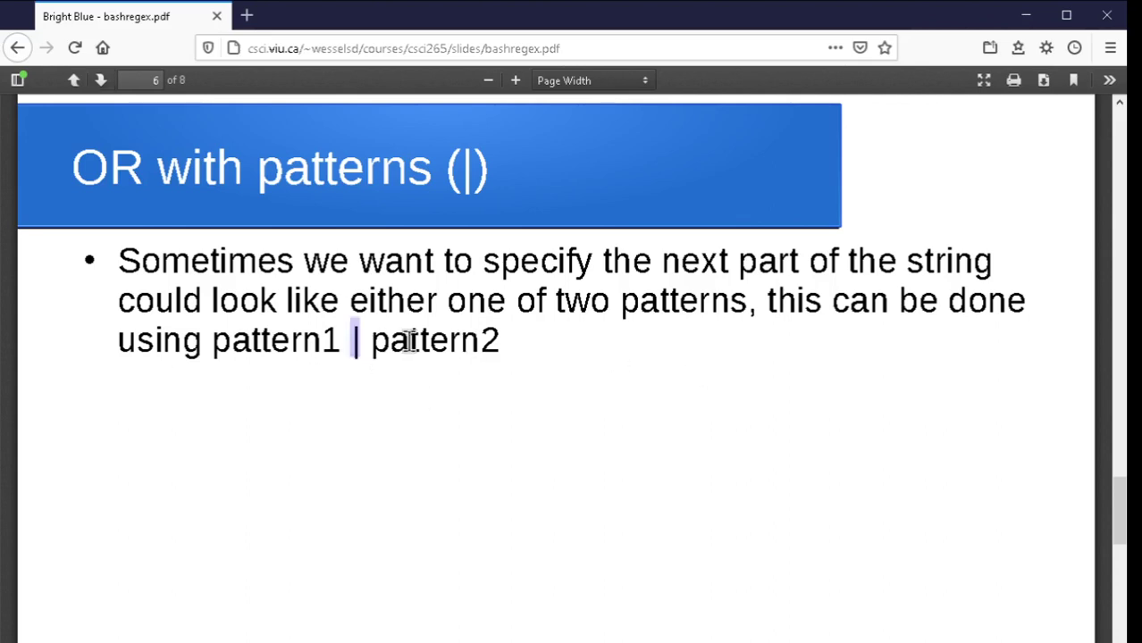
click(250, 351)
drag(214, 342, 520, 348)
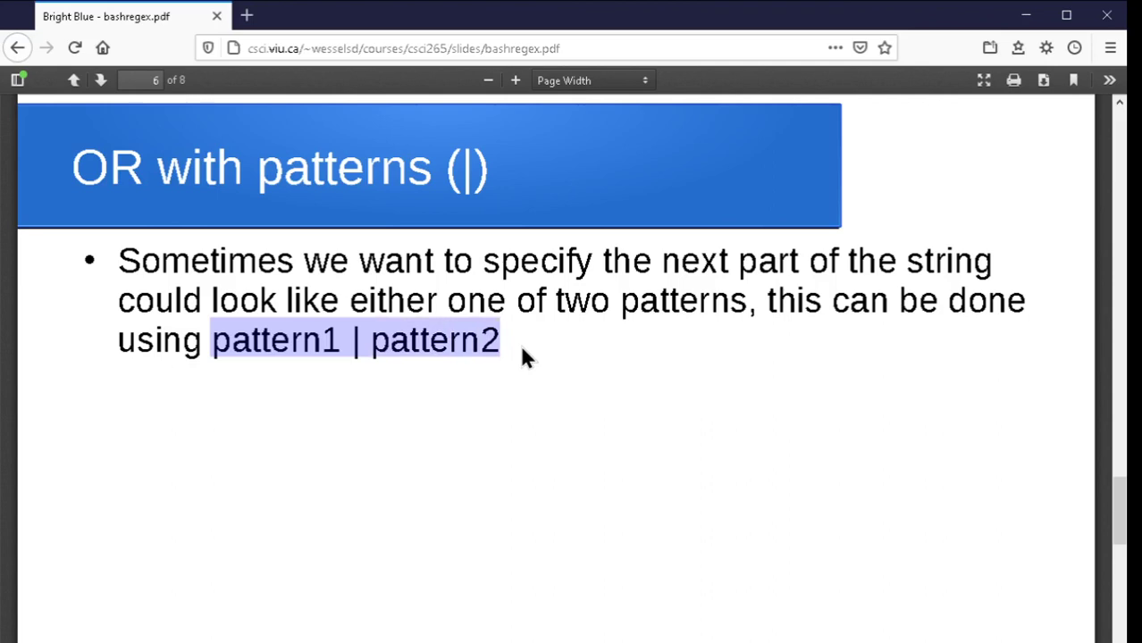
Step: Advance to page 7 and highlight 1..9, 0..9 and the ^ anchor in the bullets
click(100, 82)
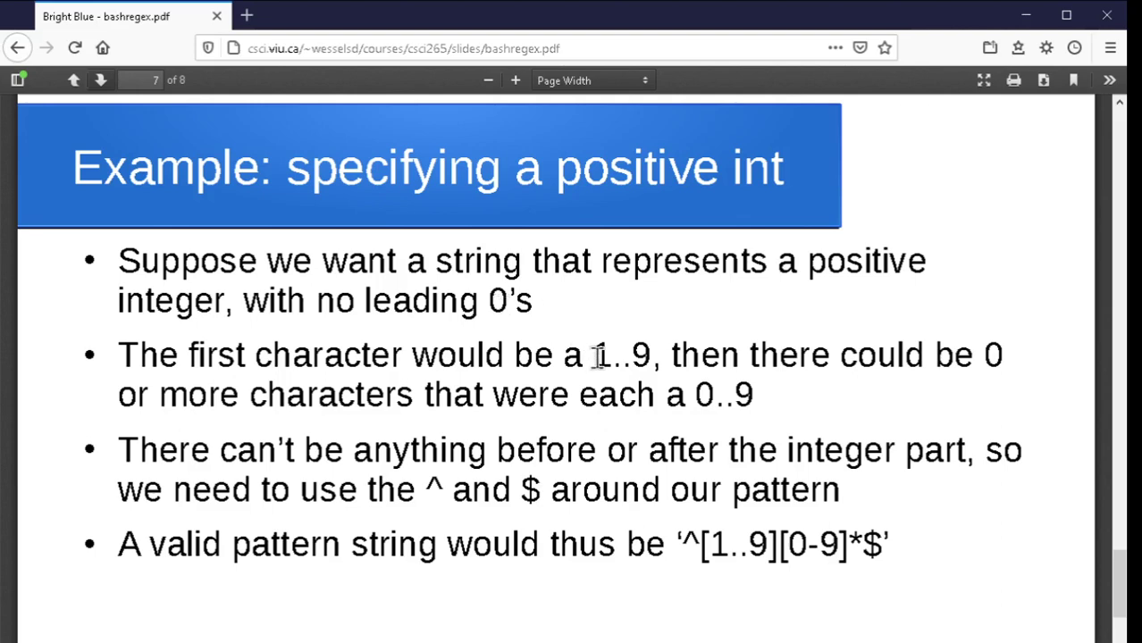
drag(594, 357, 651, 360)
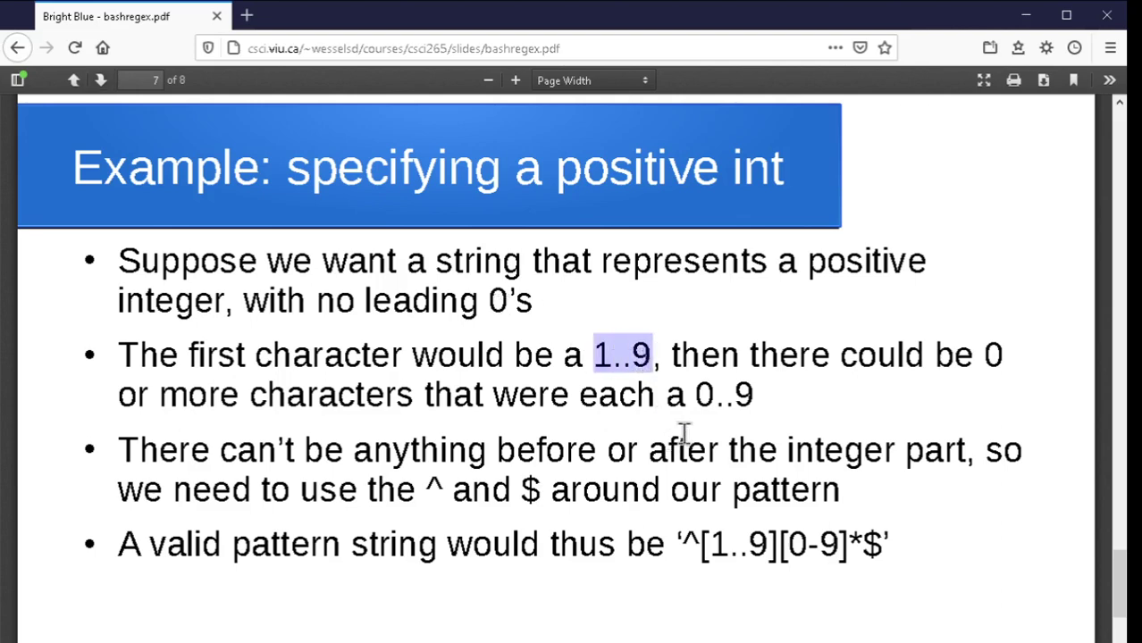
drag(696, 396, 761, 409)
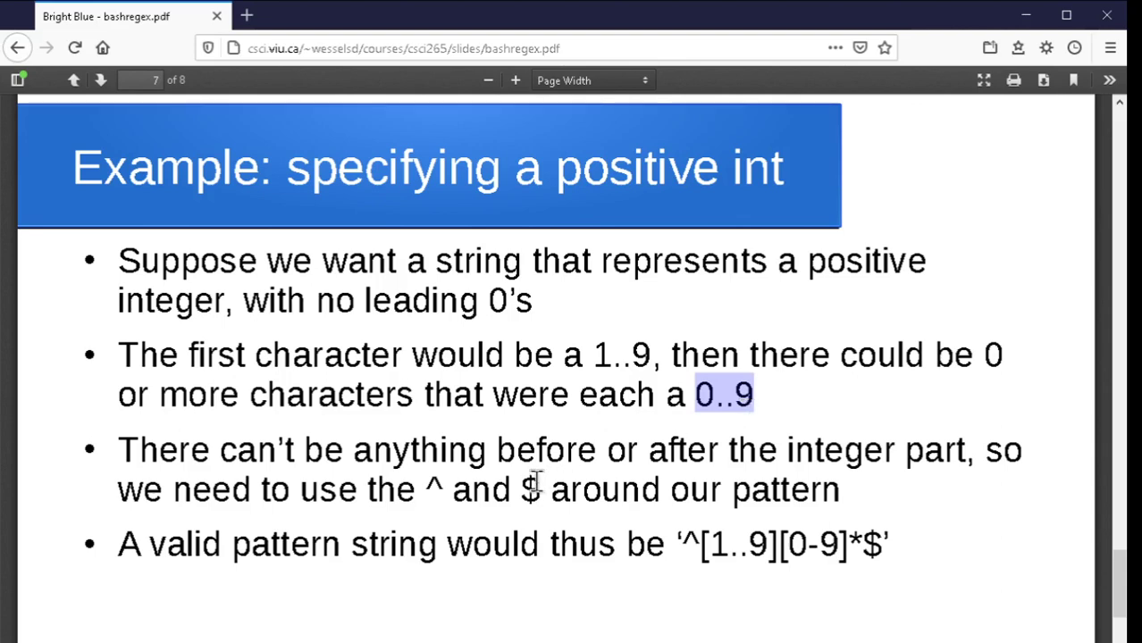
drag(425, 488, 440, 488)
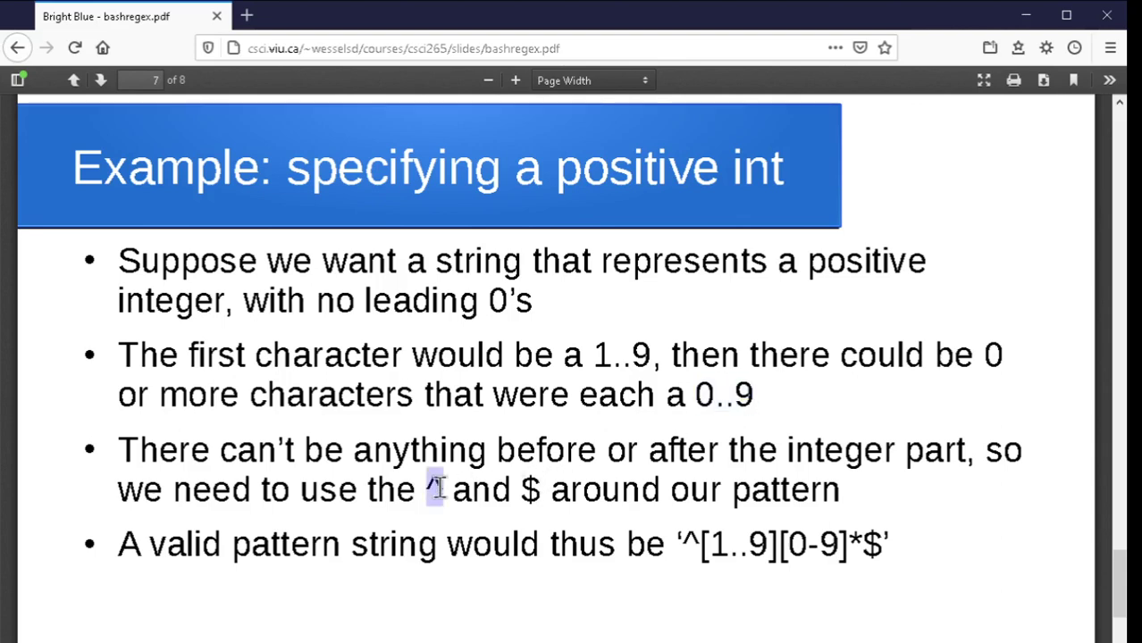
click(524, 492)
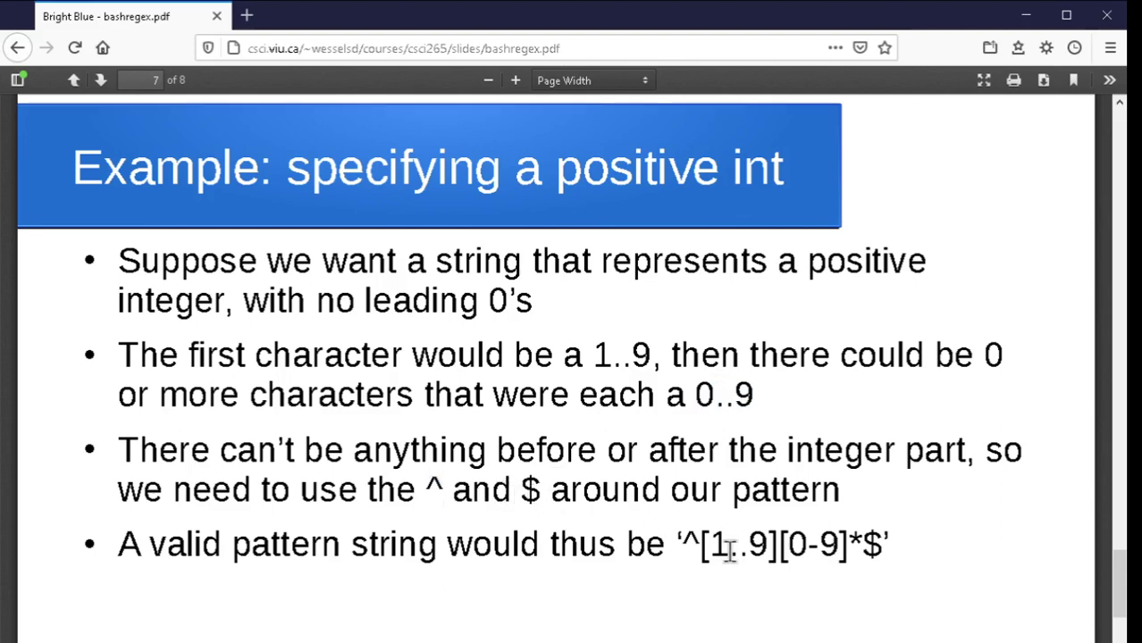
Step: Highlight the full pattern, its 1..9, [0-9] and $ pieces, then advance to page 8
drag(674, 545, 909, 551)
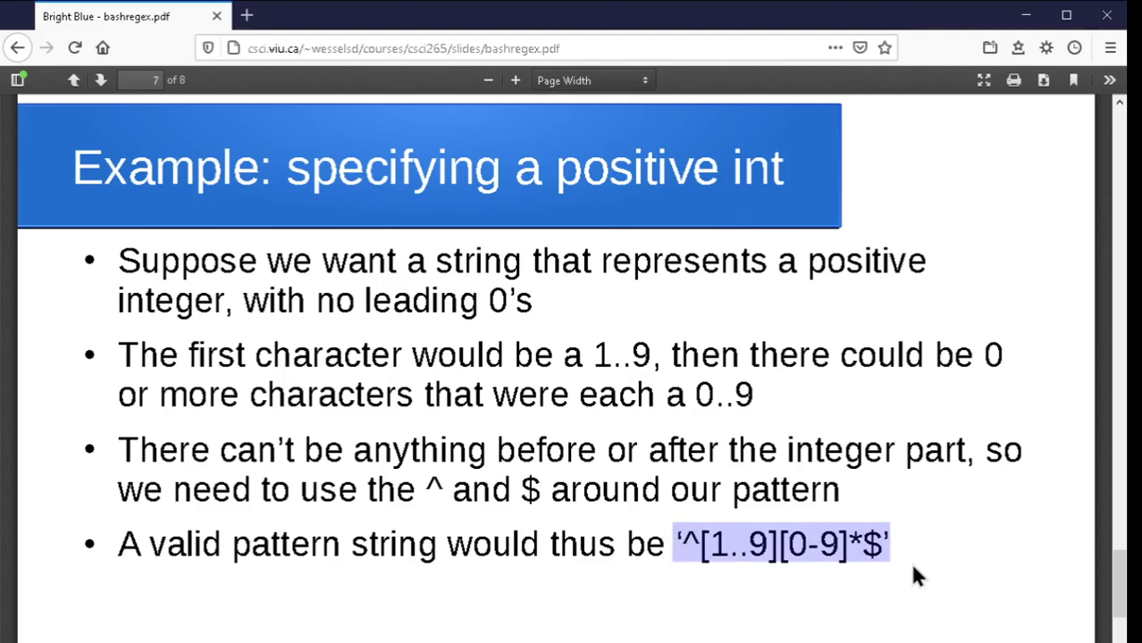
click(702, 545)
drag(708, 546, 777, 547)
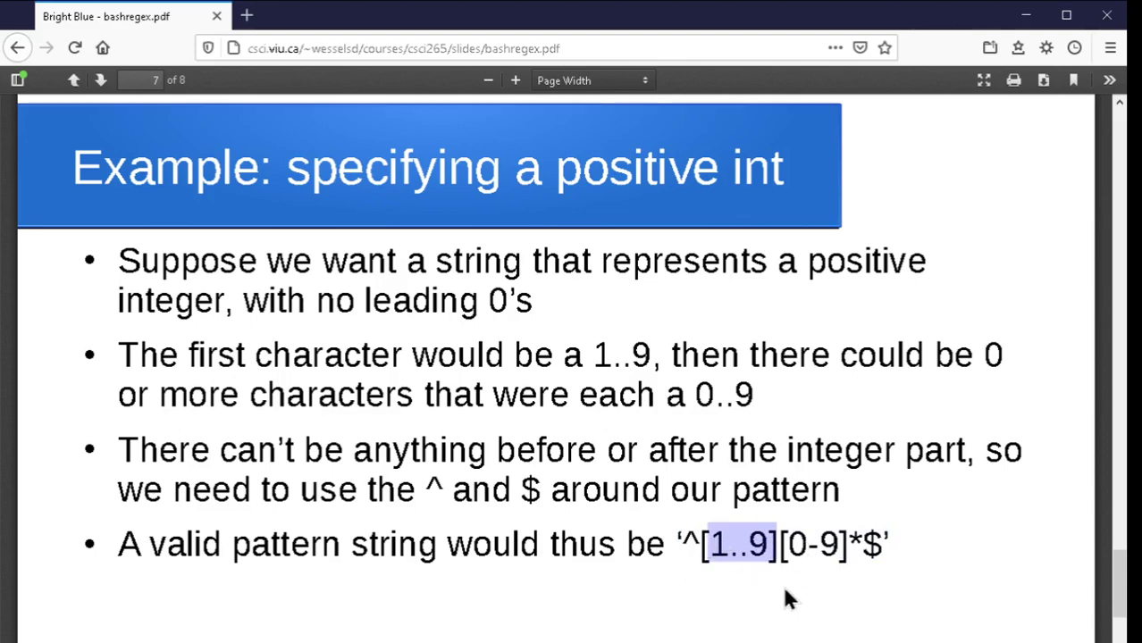
click(807, 549)
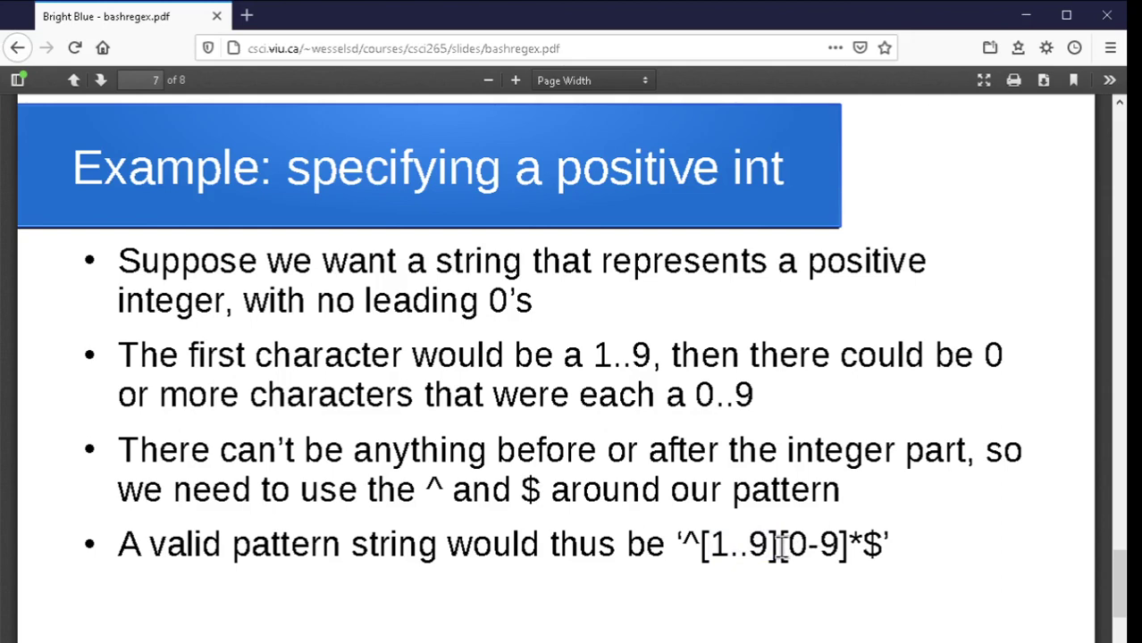
drag(780, 547, 844, 547)
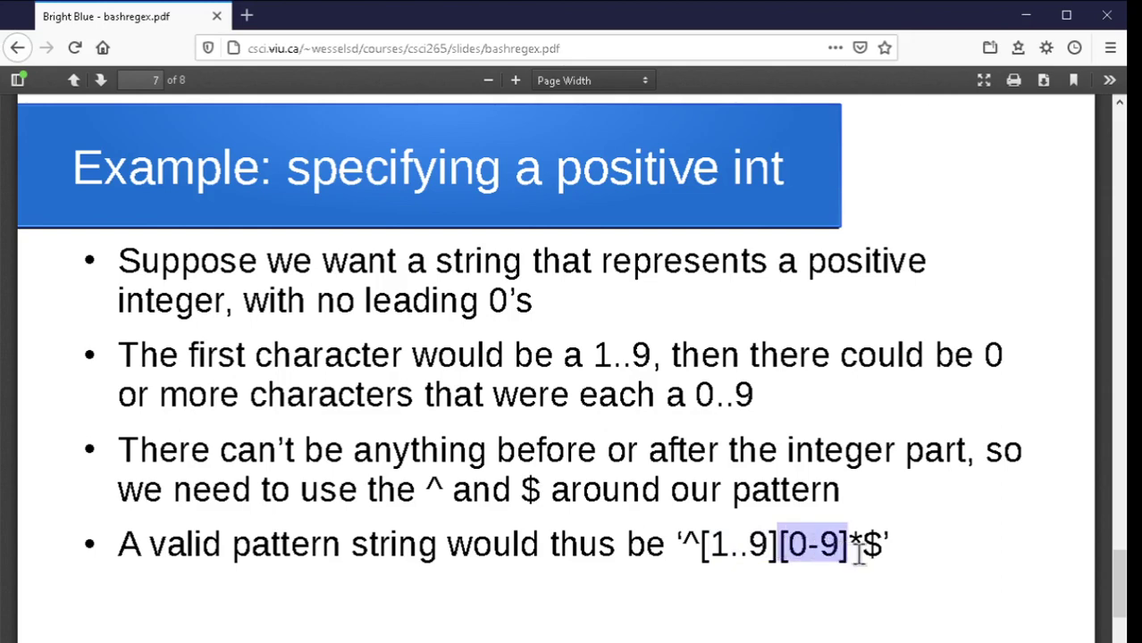
click(796, 549)
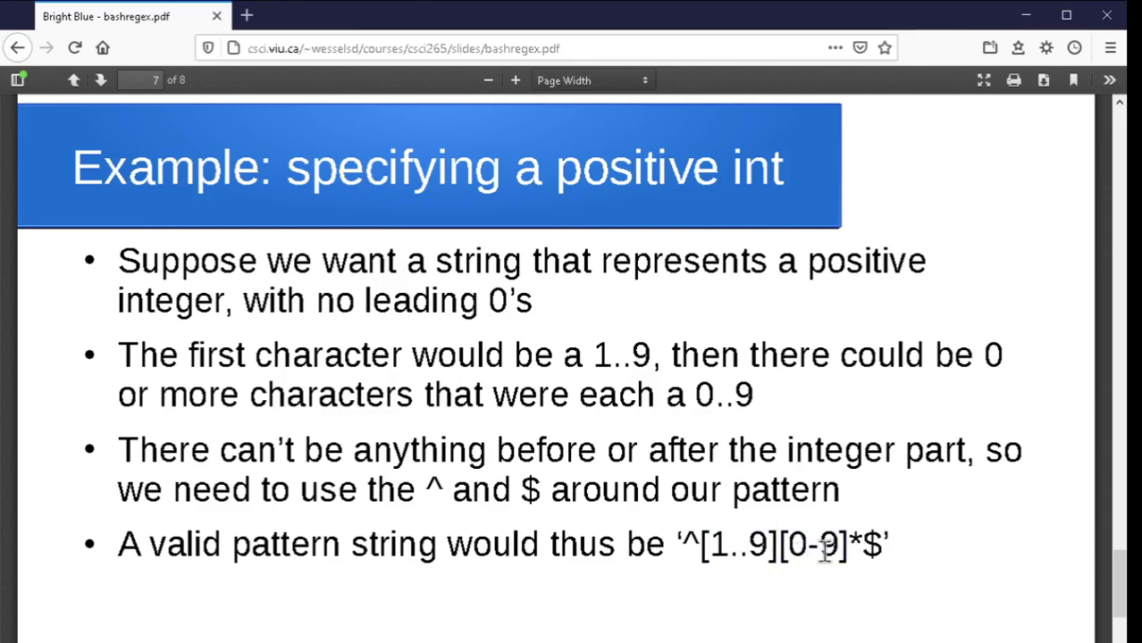
double_click(871, 543)
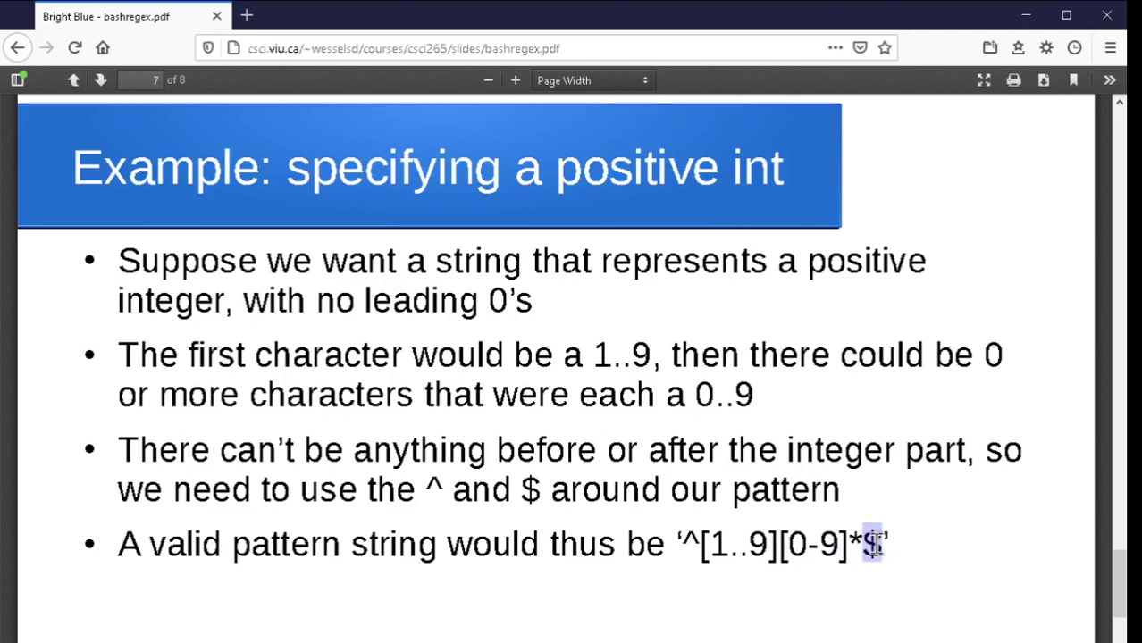
click(776, 535)
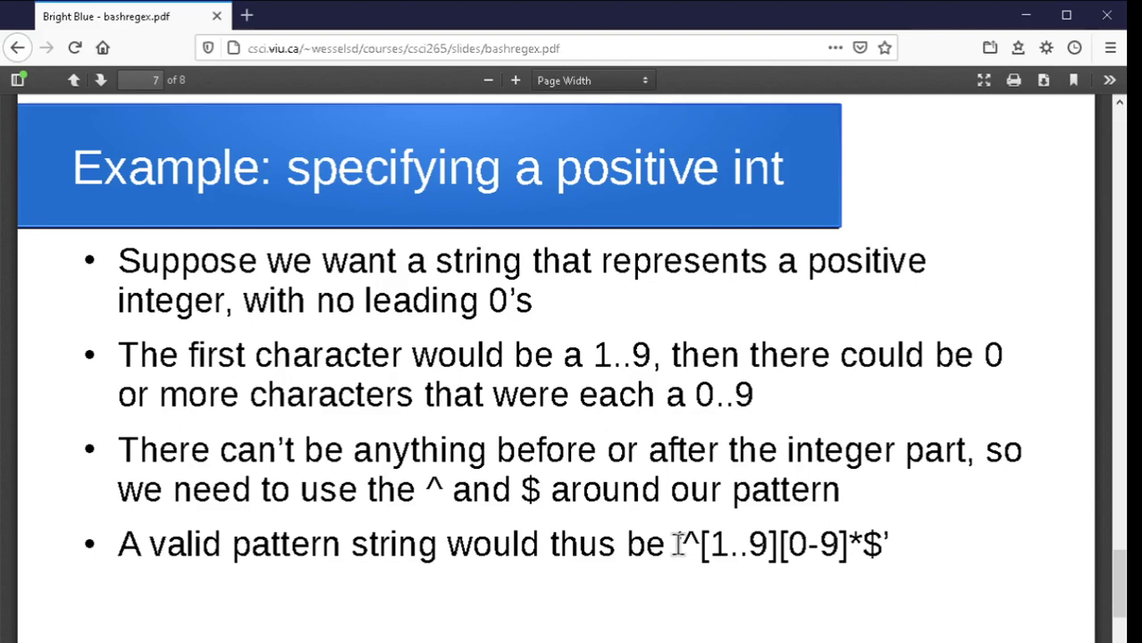
drag(679, 545, 886, 551)
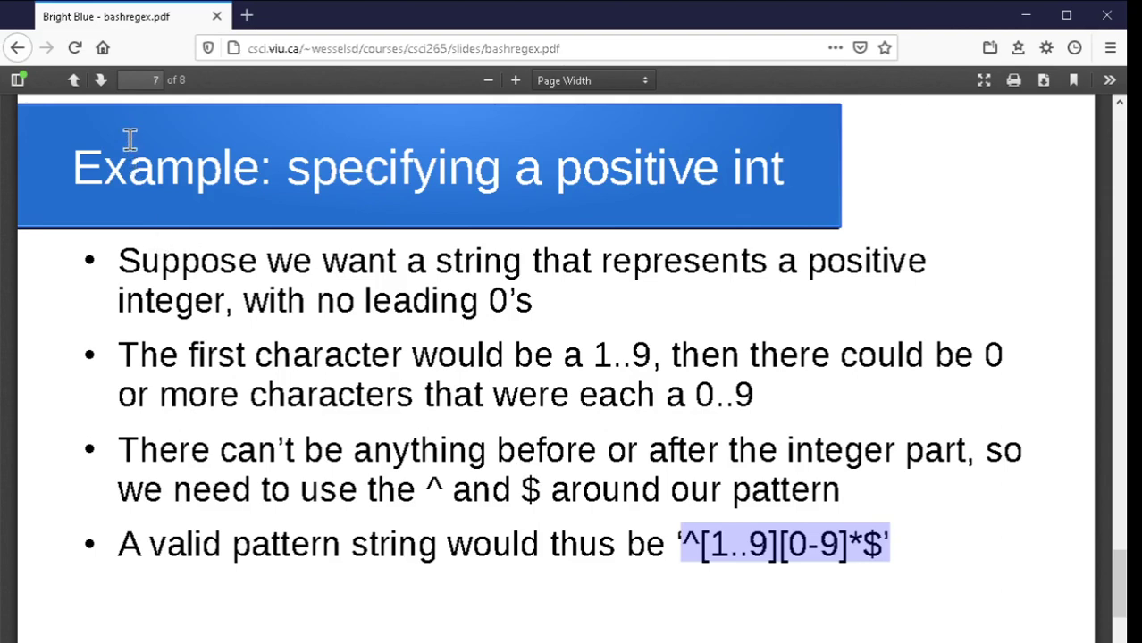
click(101, 83)
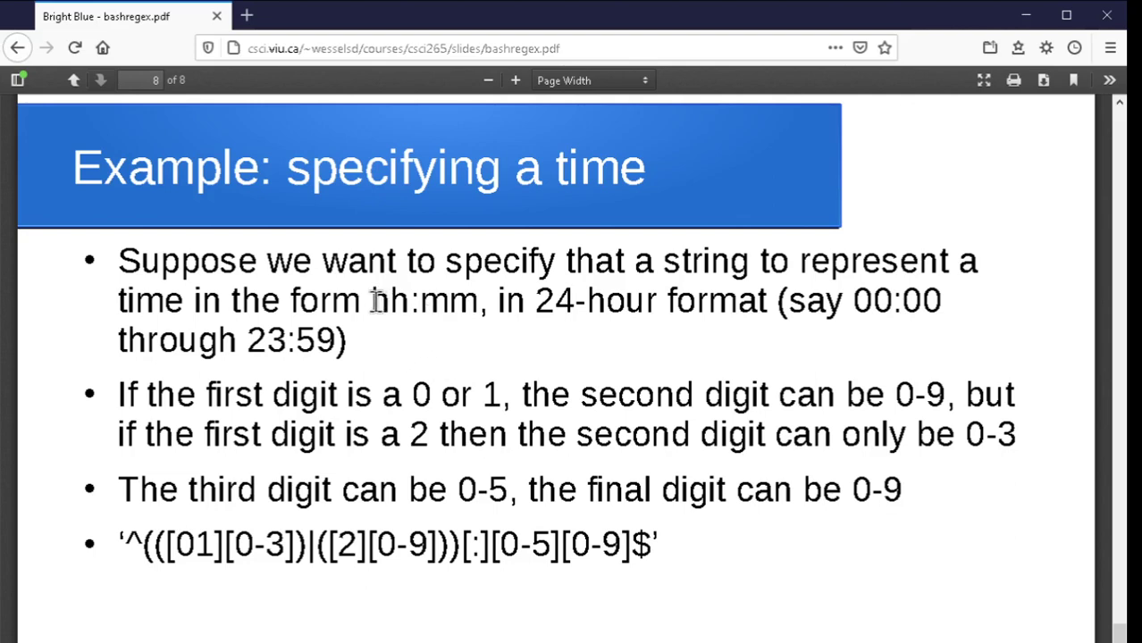
drag(372, 304, 479, 304)
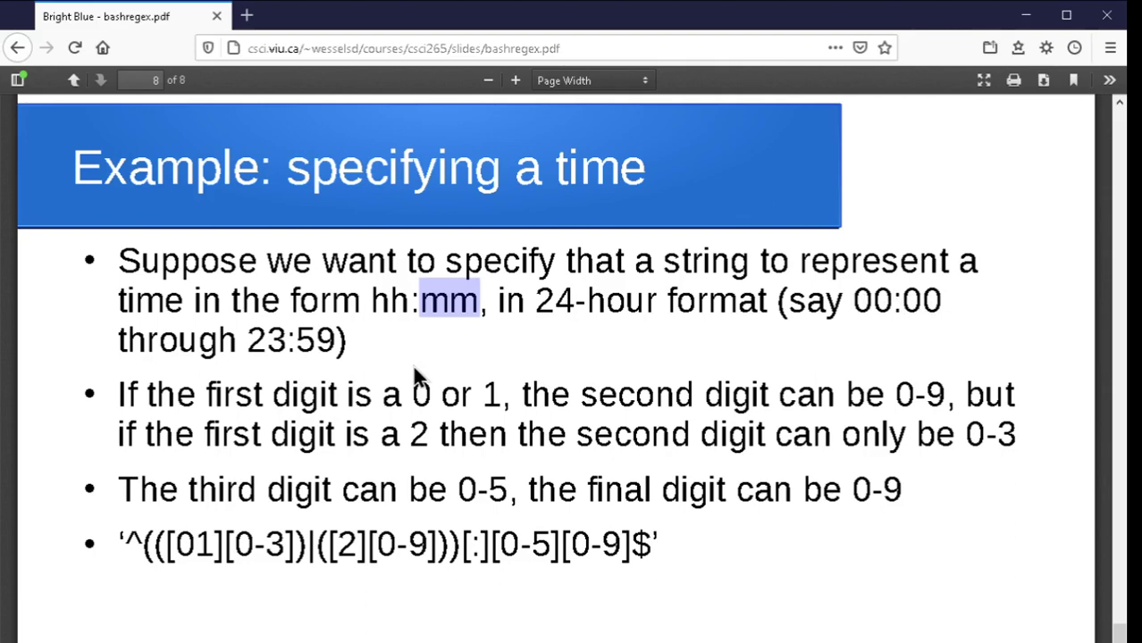
click(609, 308)
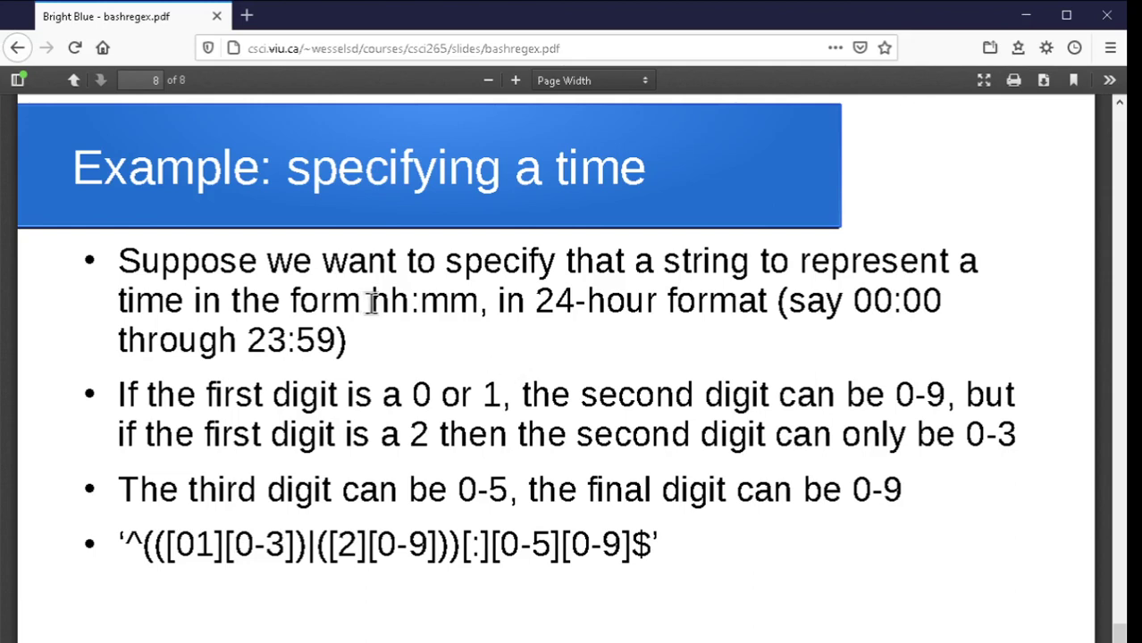
drag(375, 304, 405, 306)
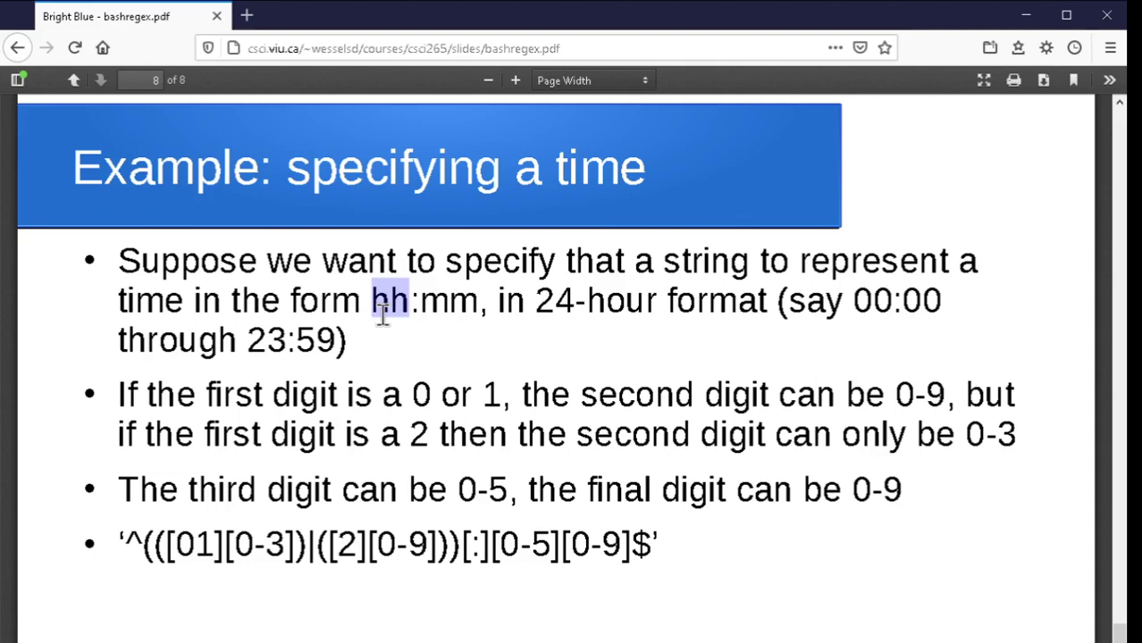
click(382, 314)
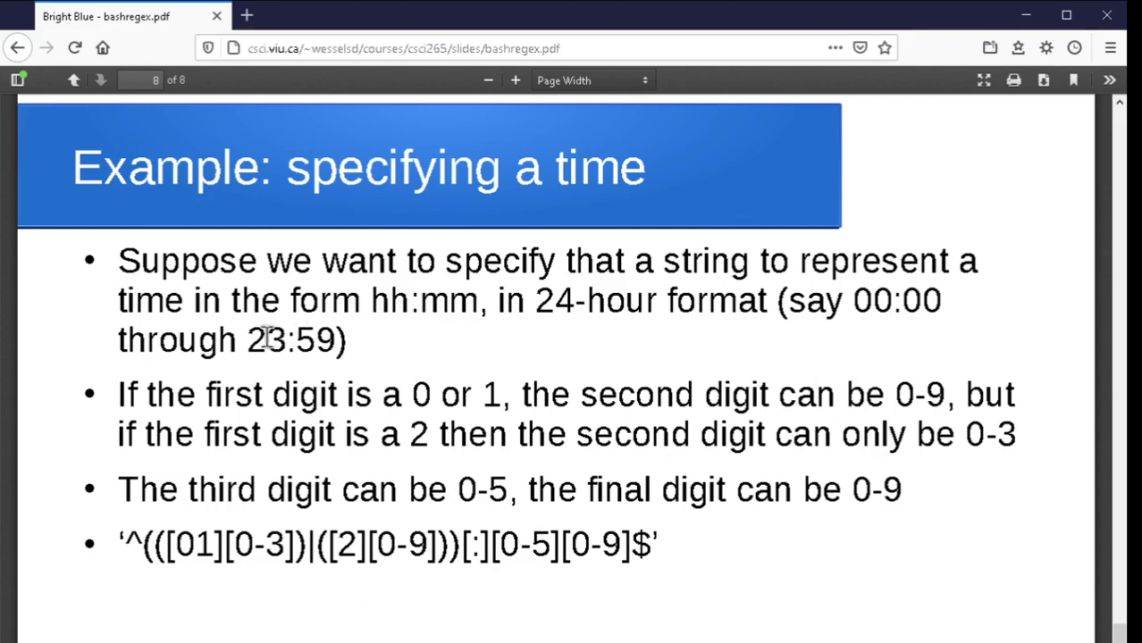
drag(249, 340, 286, 345)
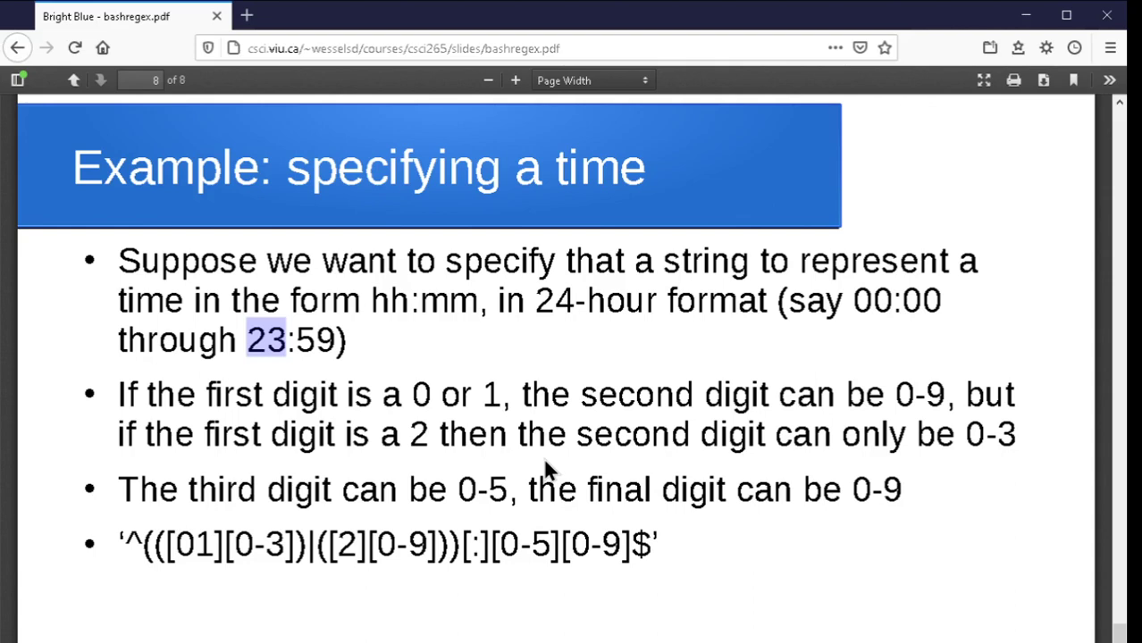
click(396, 542)
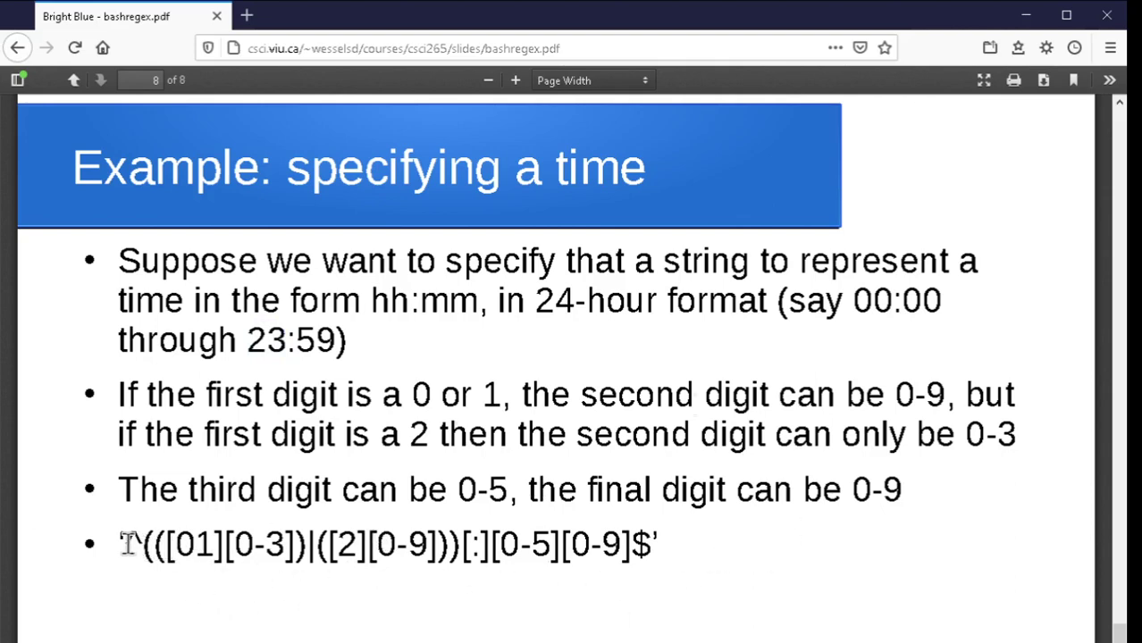
Step: Highlight the ^, the ([01][0-3]) hour group, [2] and the [:] colon in the time regex
drag(122, 543, 143, 549)
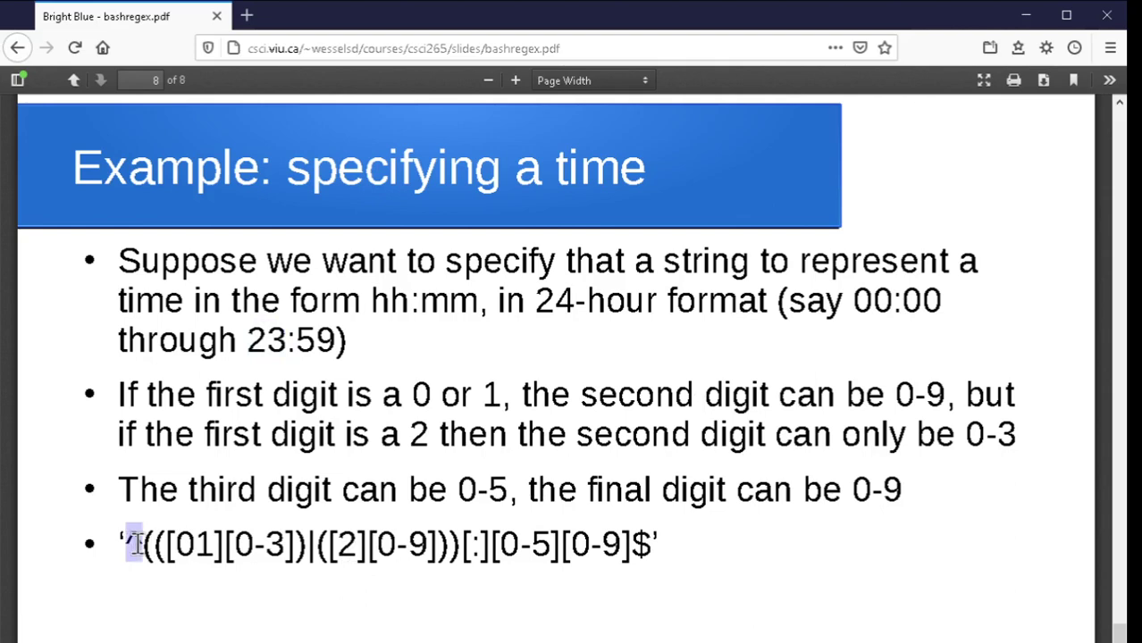
click(188, 563)
drag(154, 545, 306, 554)
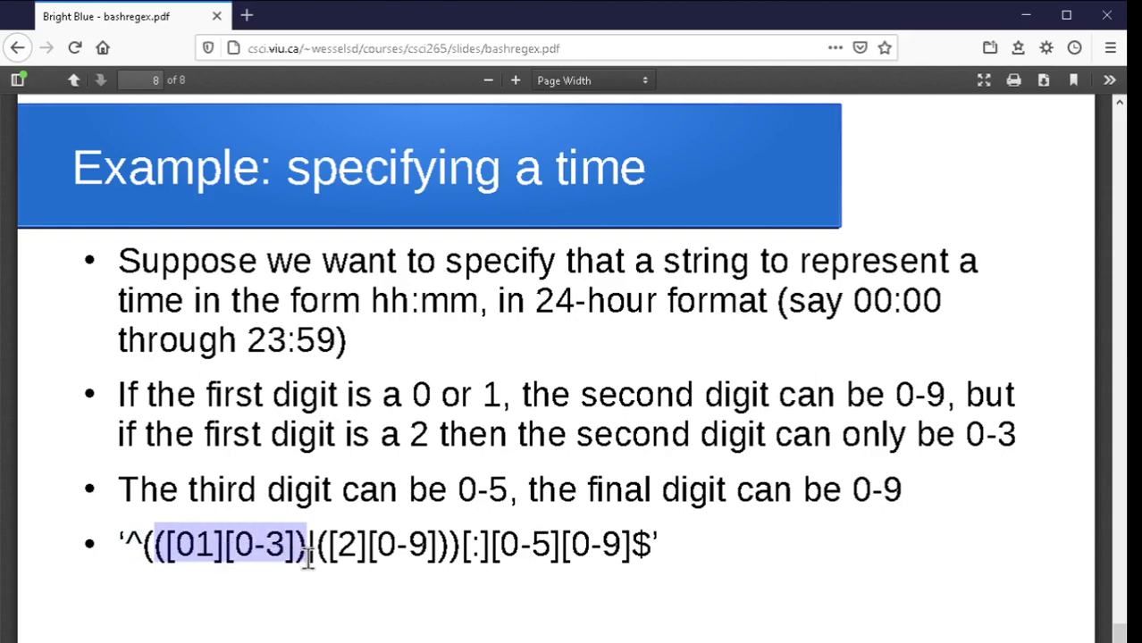
click(328, 586)
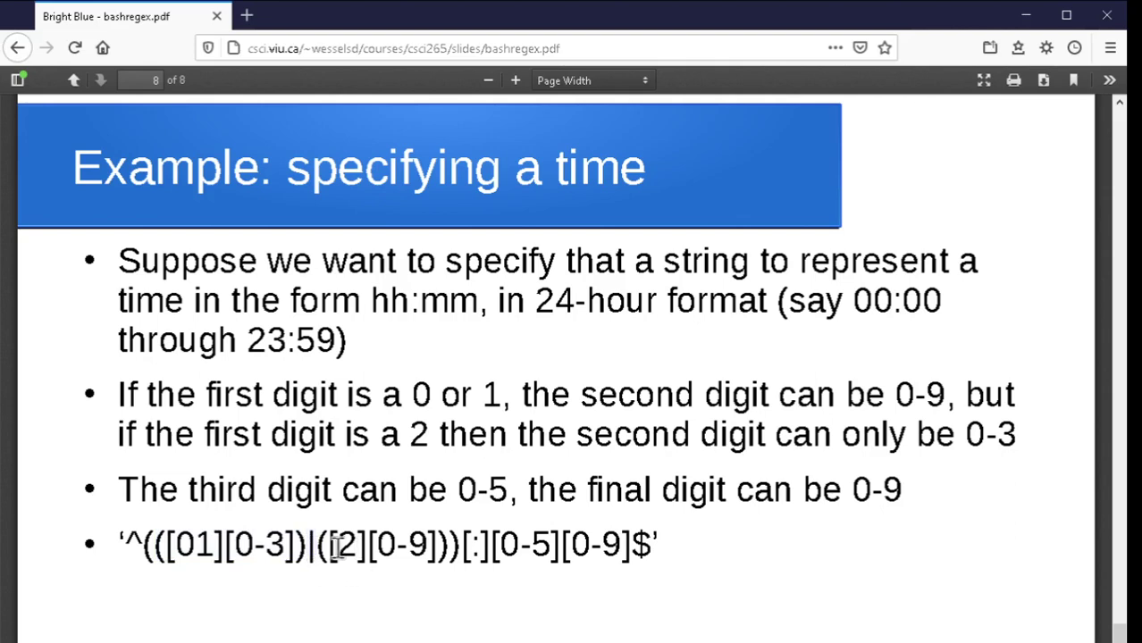
drag(329, 547, 138, 550)
click(369, 549)
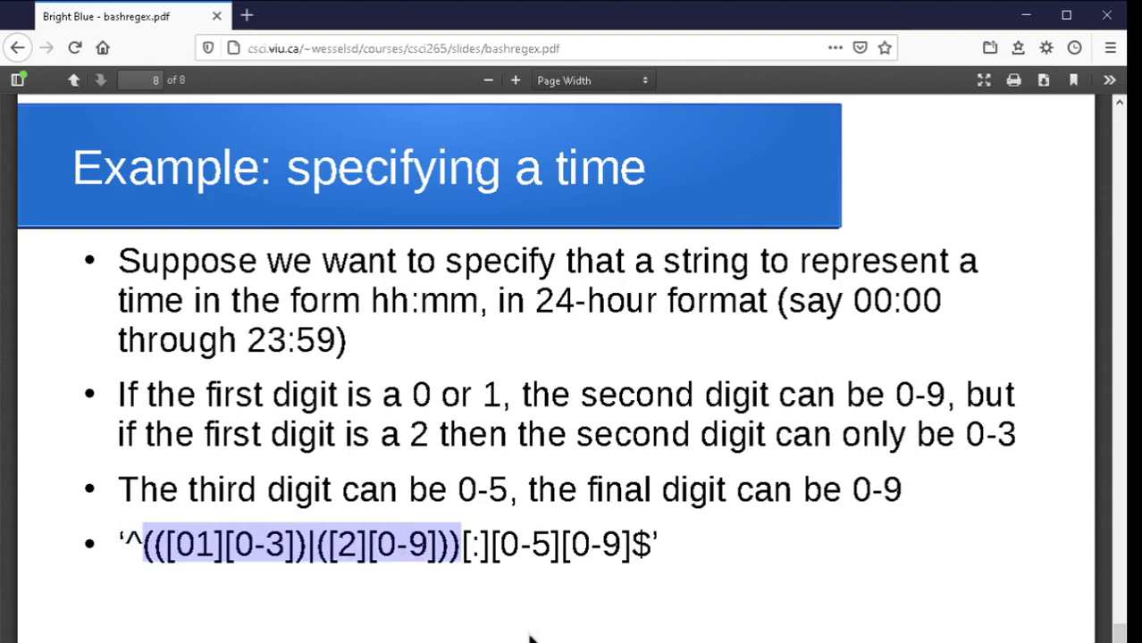
click(517, 551)
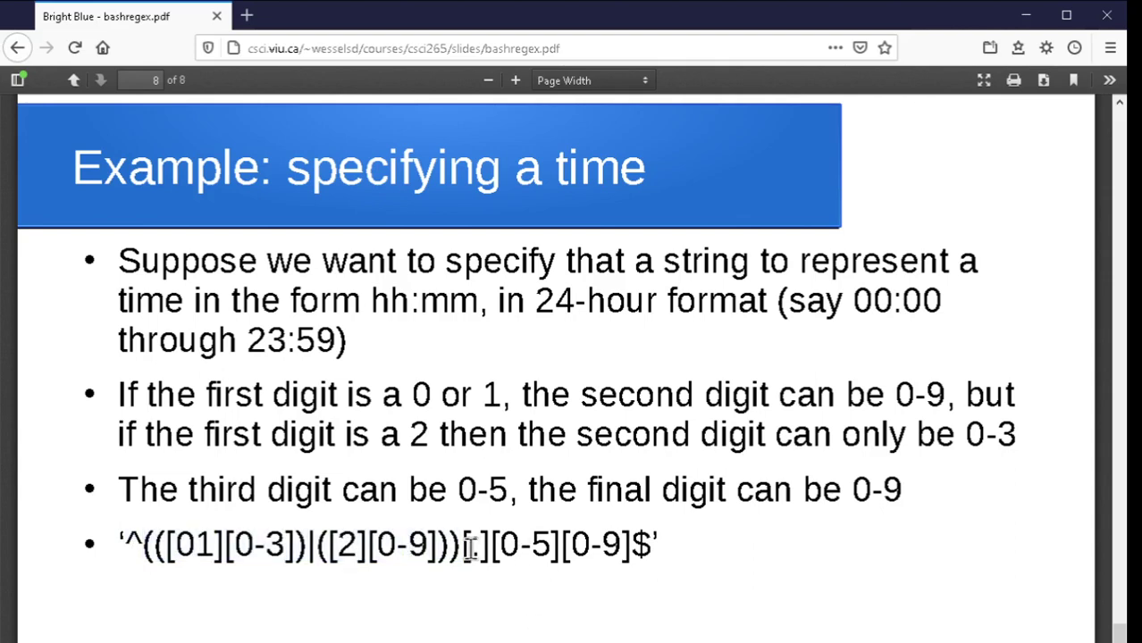
drag(471, 548, 483, 547)
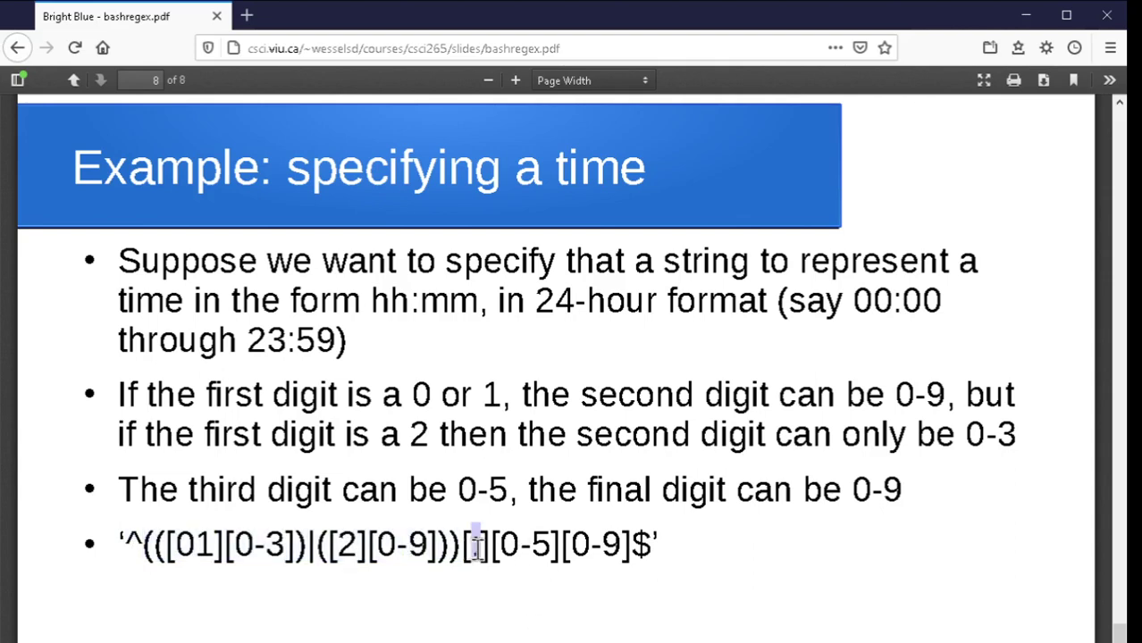
click(555, 546)
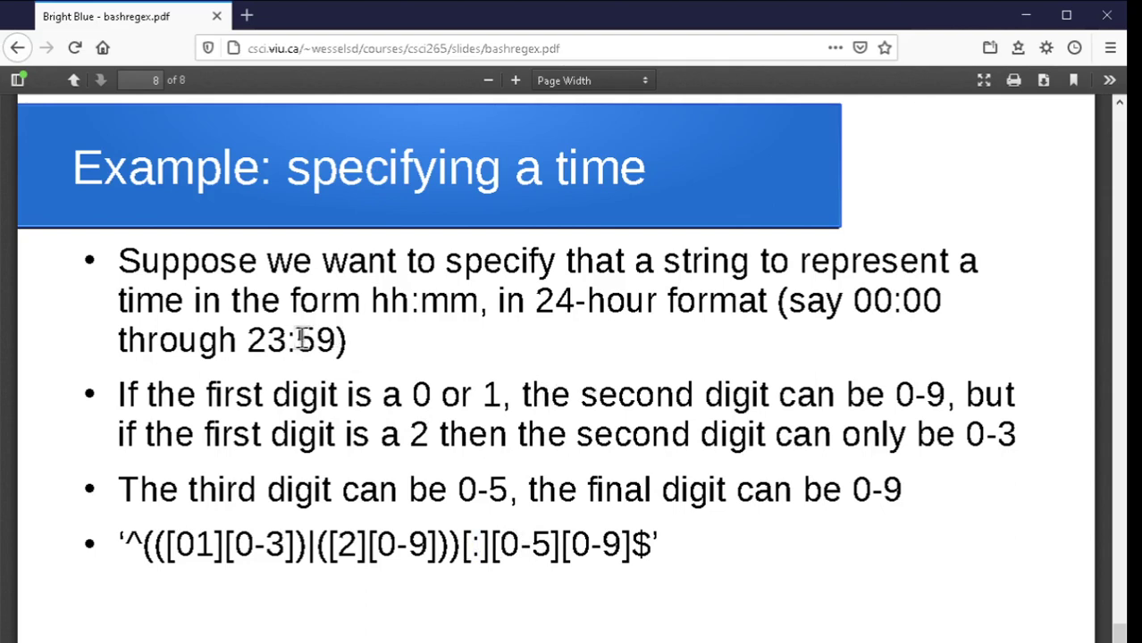
Step: Highlight 59 in 23:59, the [0-5] and [0-9] minute ranges, the whole regex, then switch to the terminal
drag(295, 339, 317, 340)
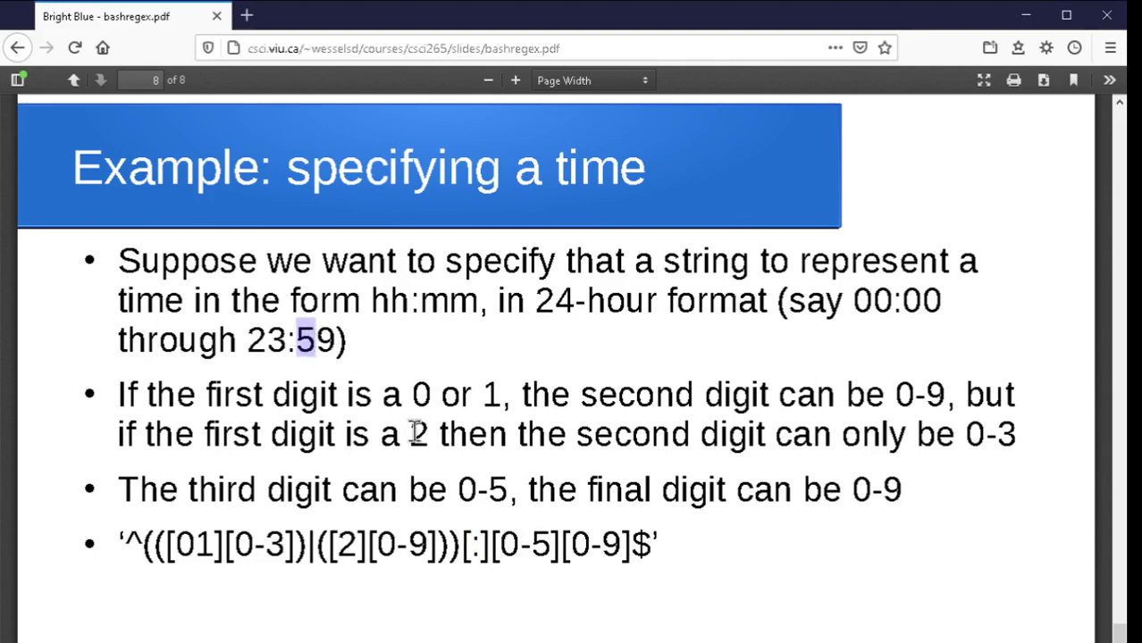
click(308, 339)
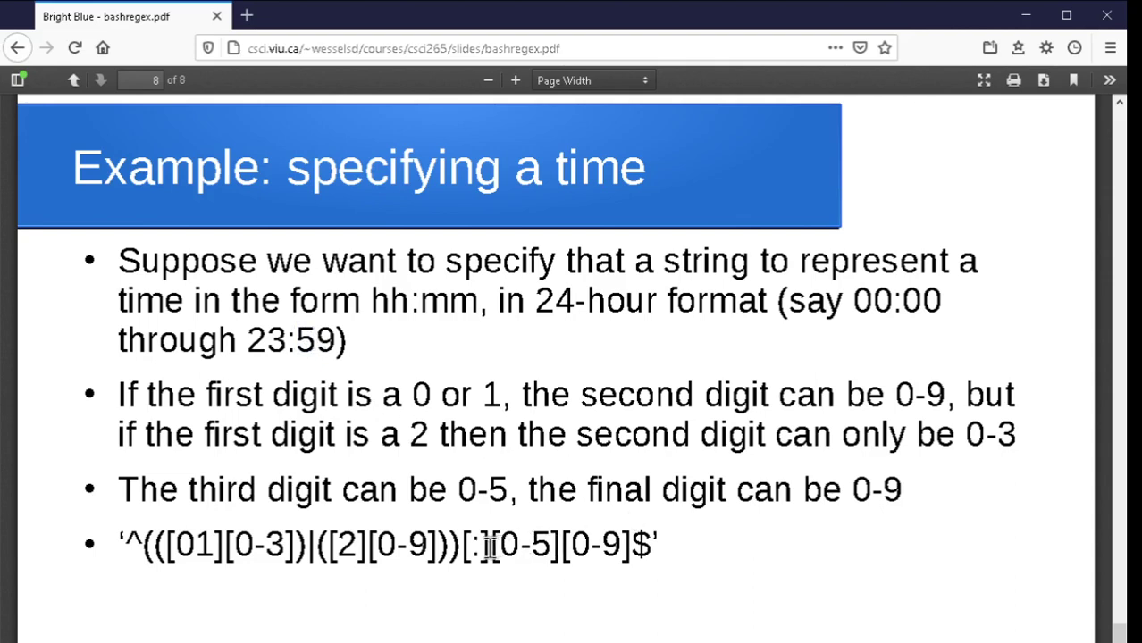
drag(490, 545, 552, 545)
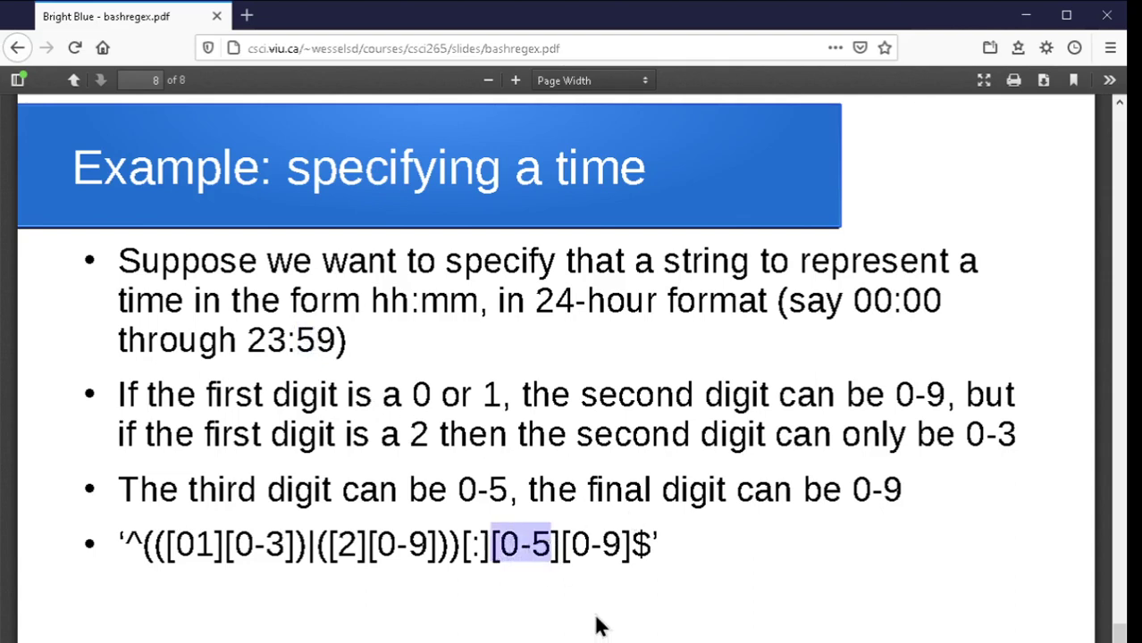
click(591, 544)
drag(563, 545, 631, 553)
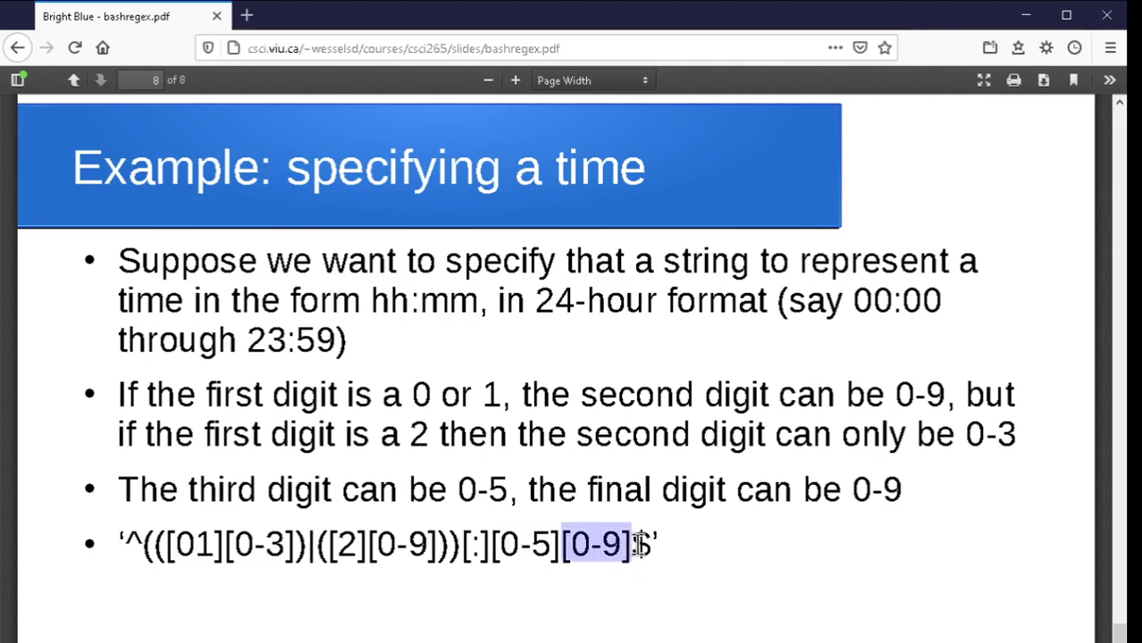
click(574, 535)
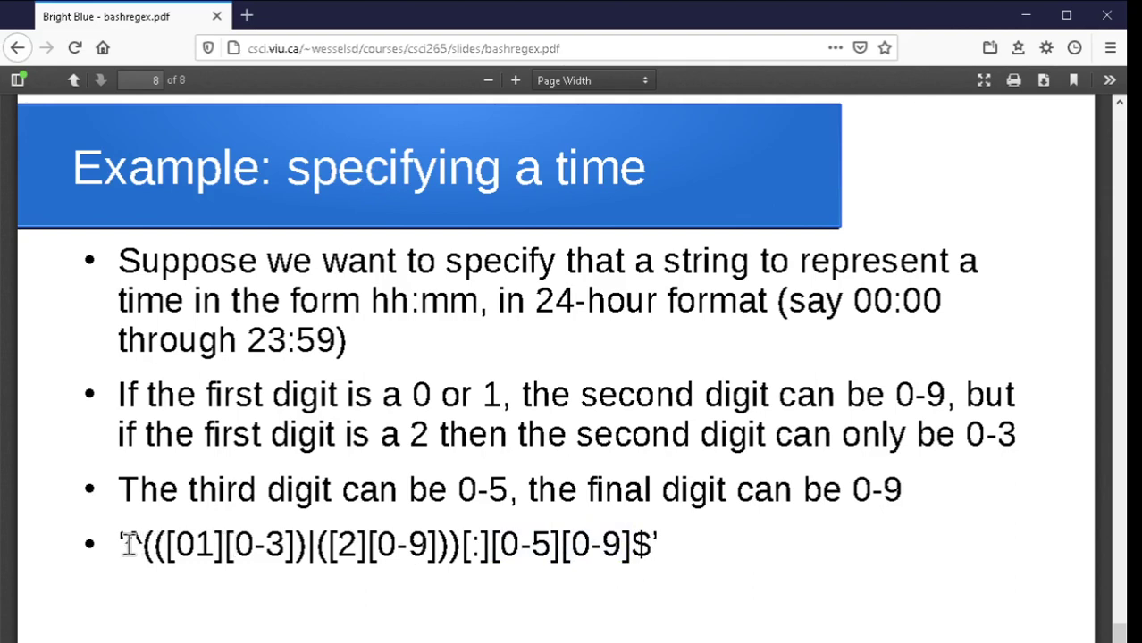
drag(130, 545, 653, 547)
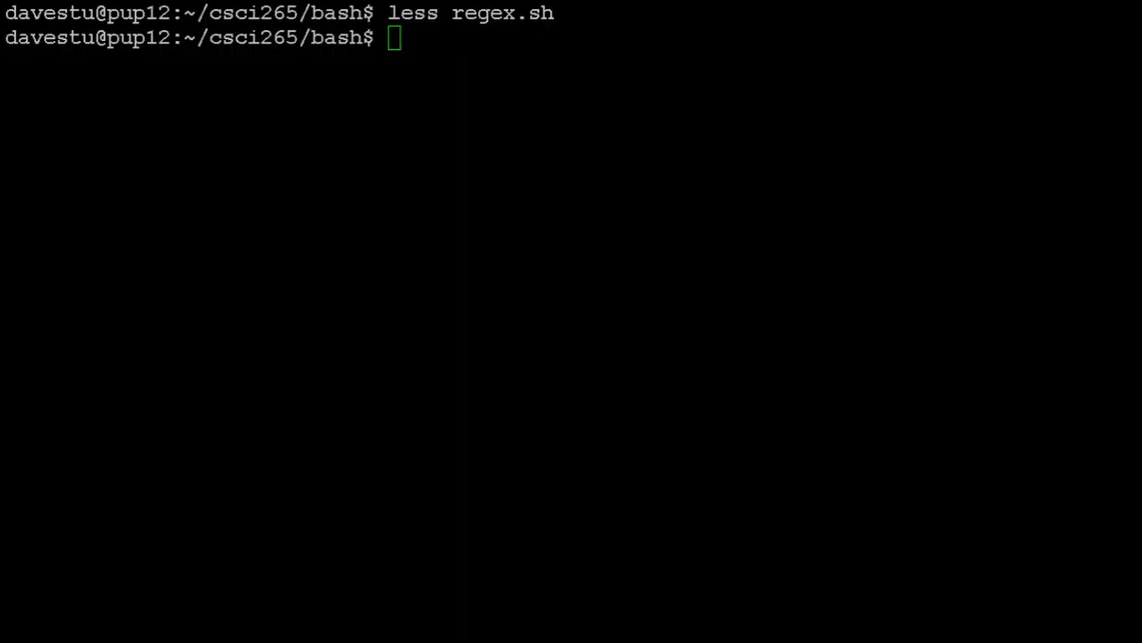
click(309, 249)
Step: Open regex.sh in the less pager with less regex.sh
text(le)
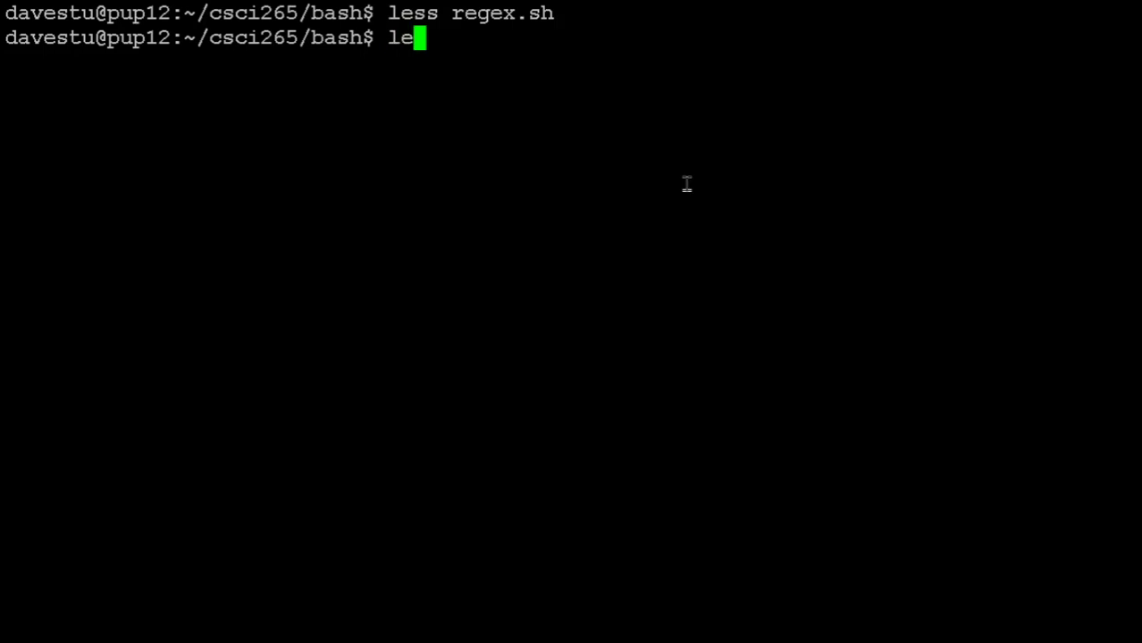
text(ss regex.sh)
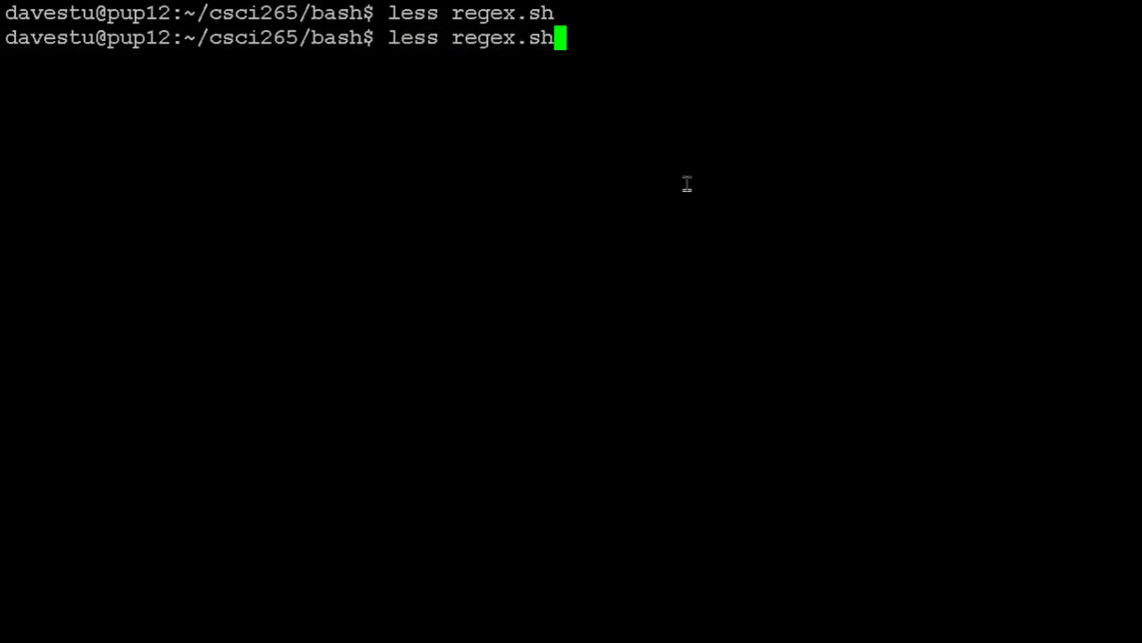
key(Return)
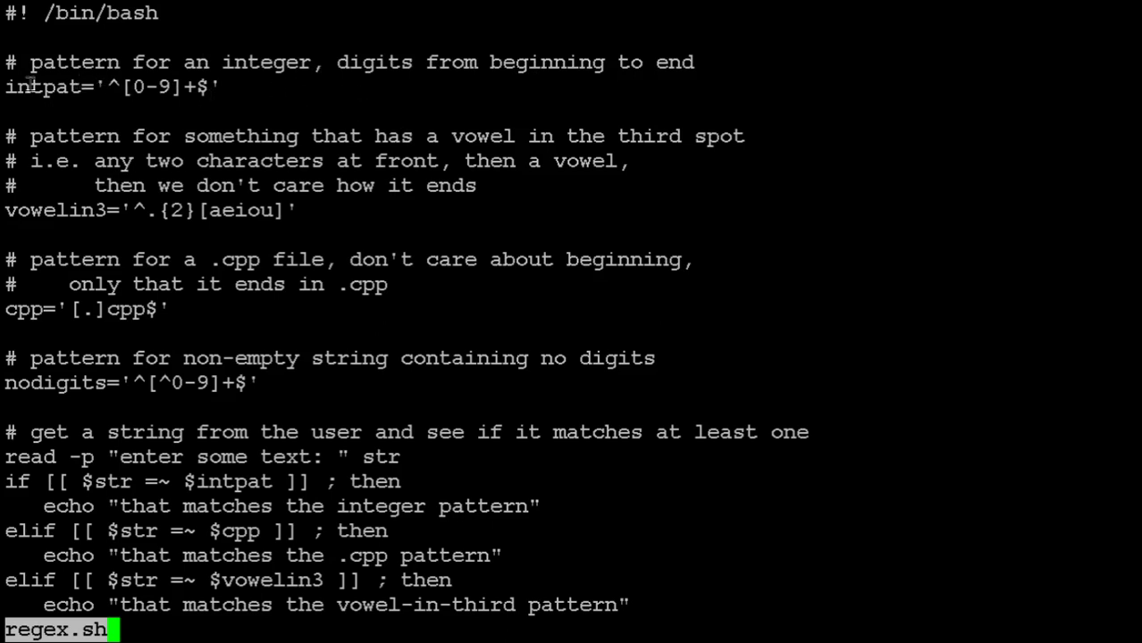
drag(6, 87, 216, 87)
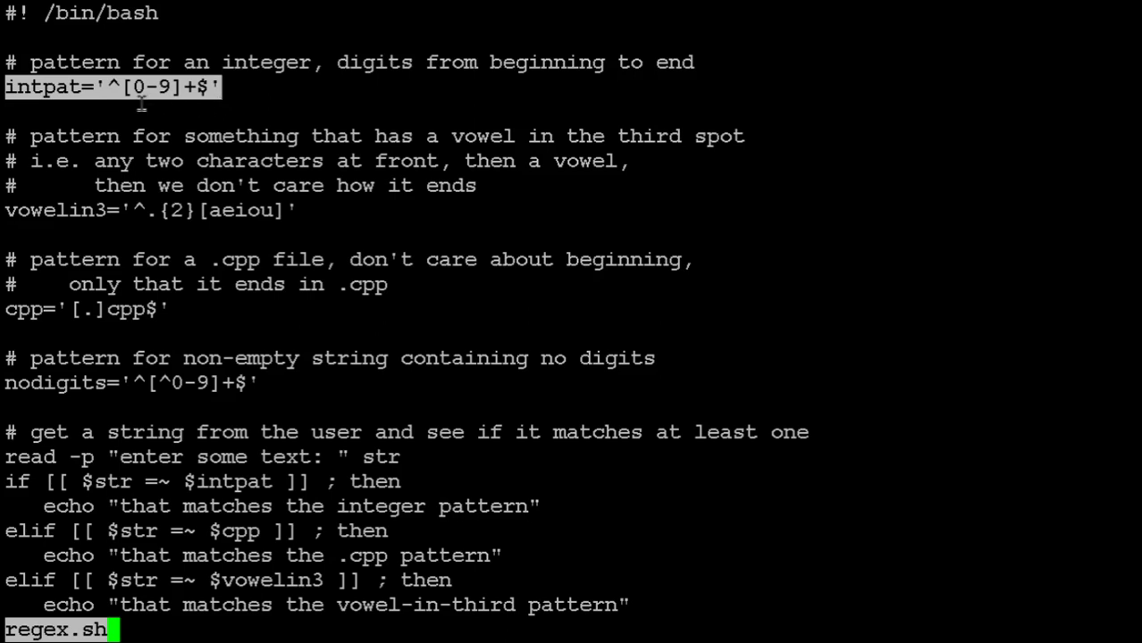
click(112, 87)
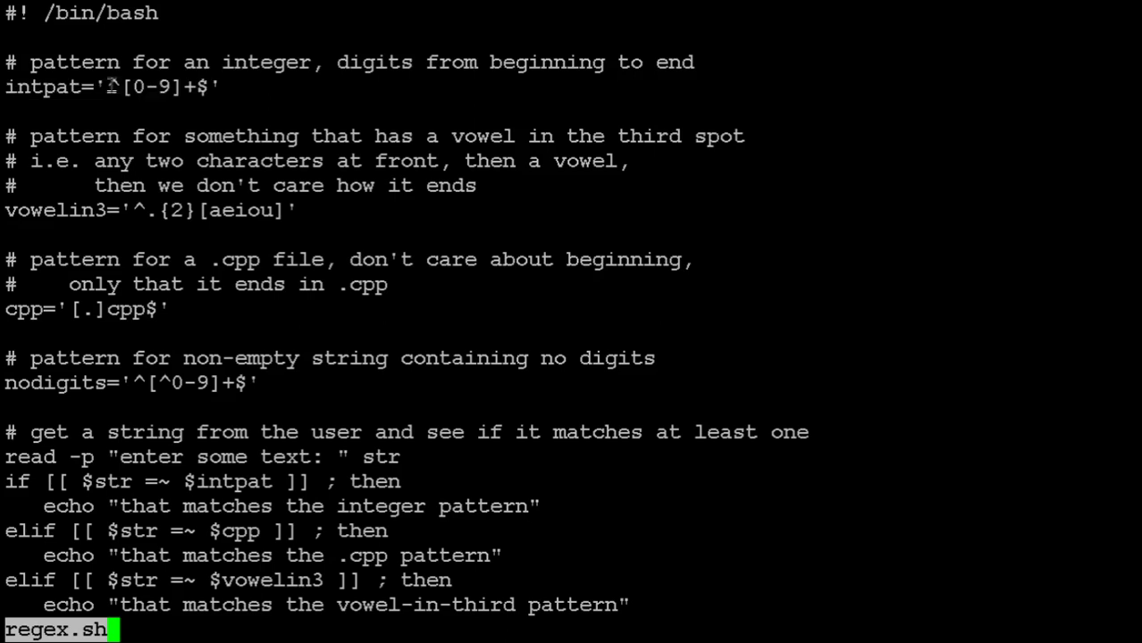
drag(106, 87, 118, 88)
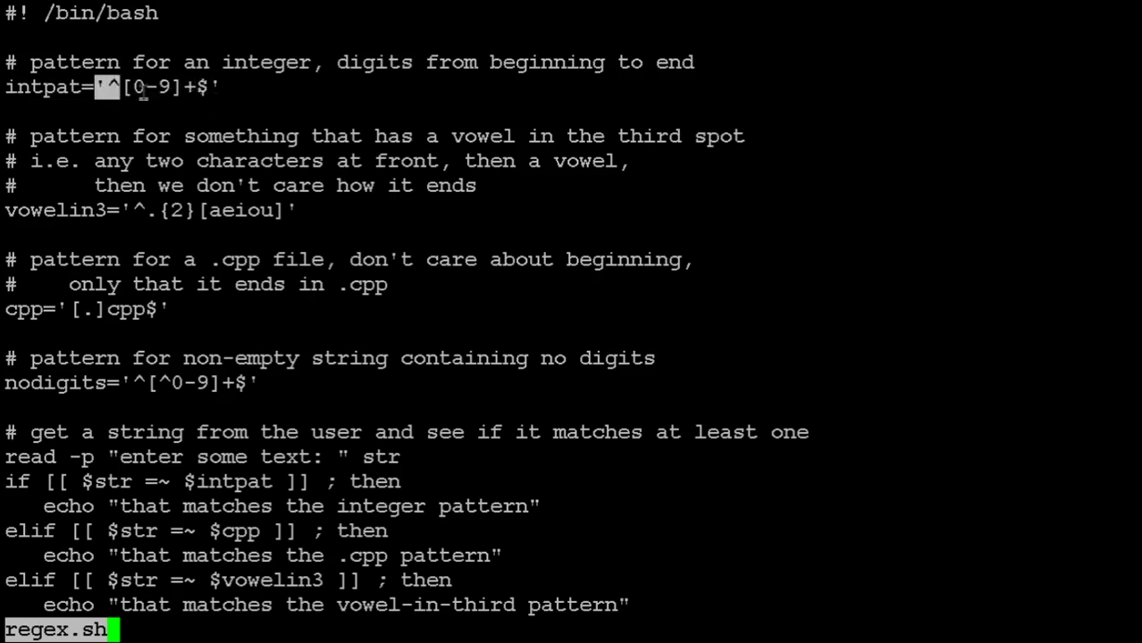
drag(123, 86, 195, 86)
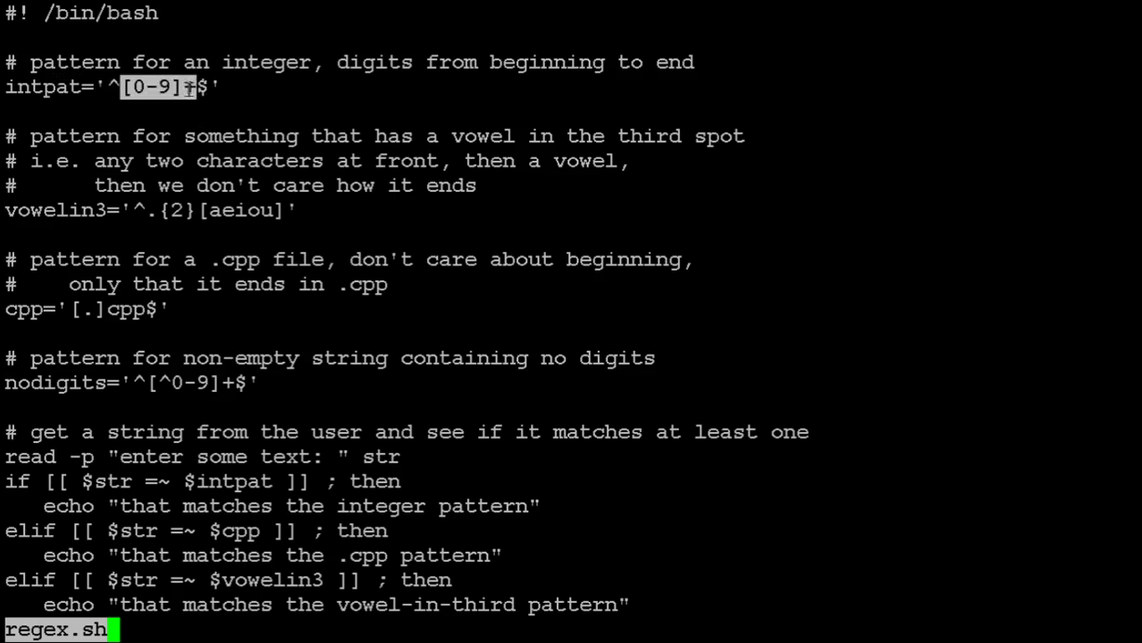
click(226, 77)
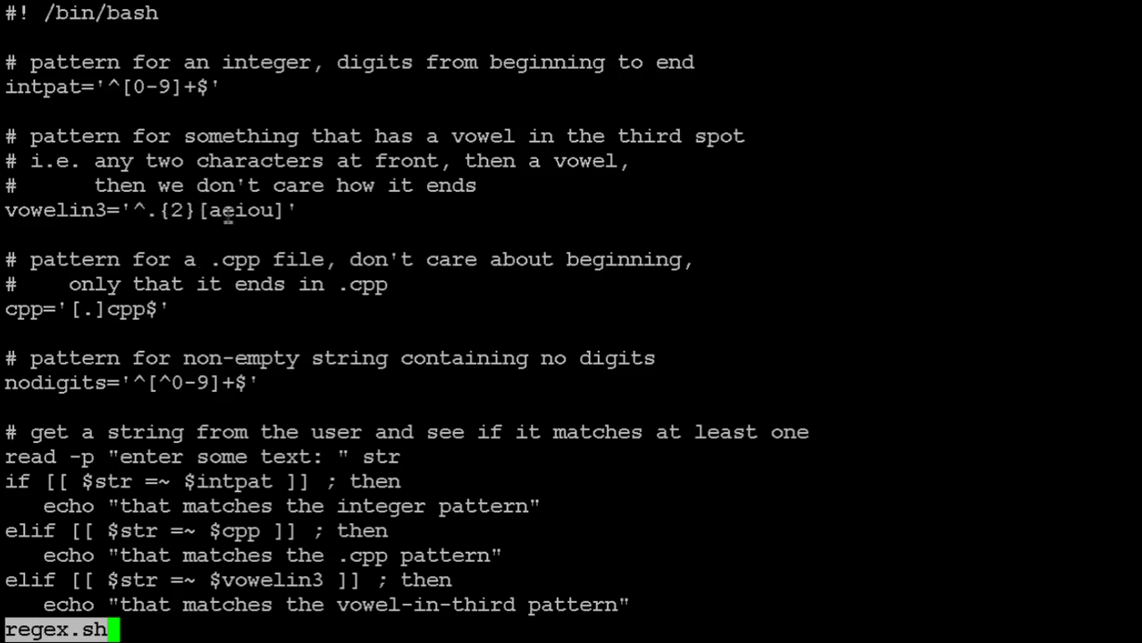
drag(200, 209, 284, 210)
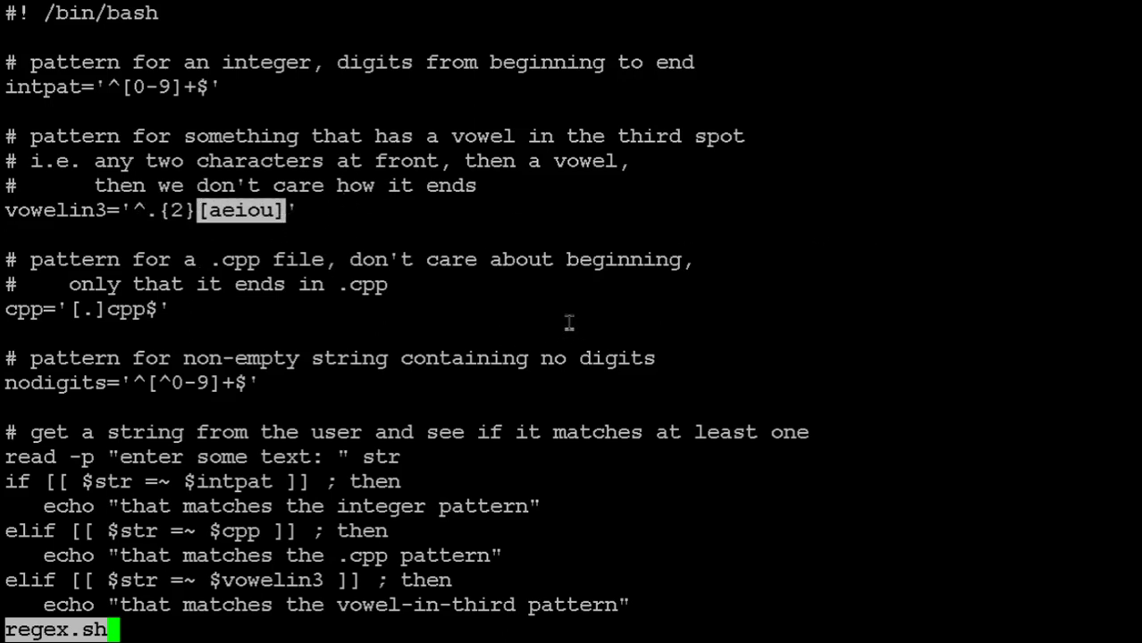
click(391, 228)
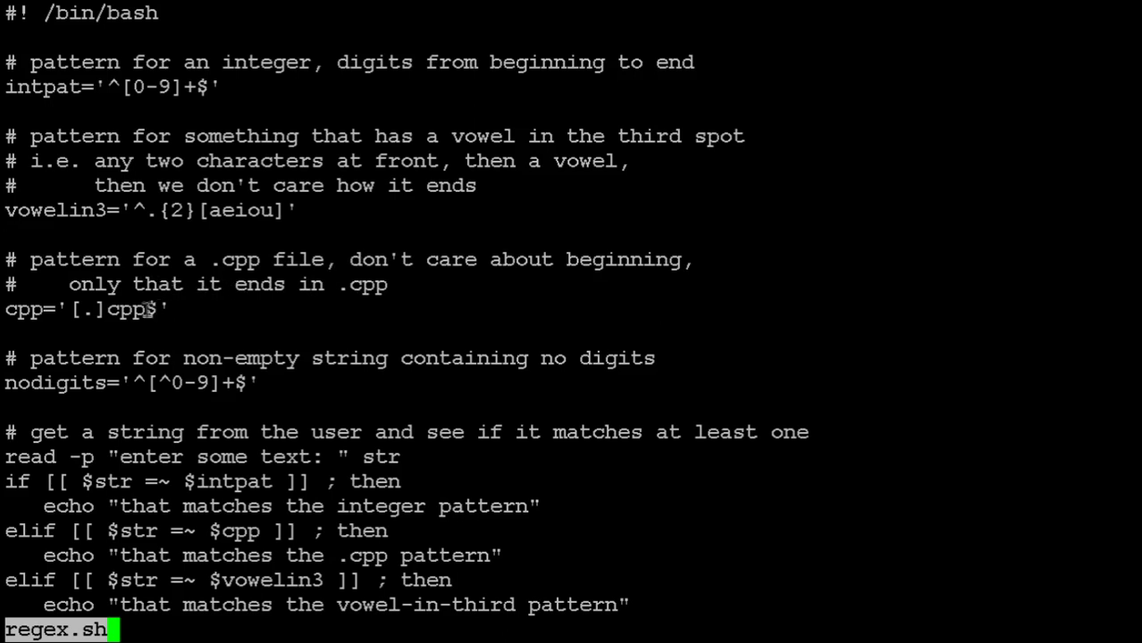
double_click(93, 309)
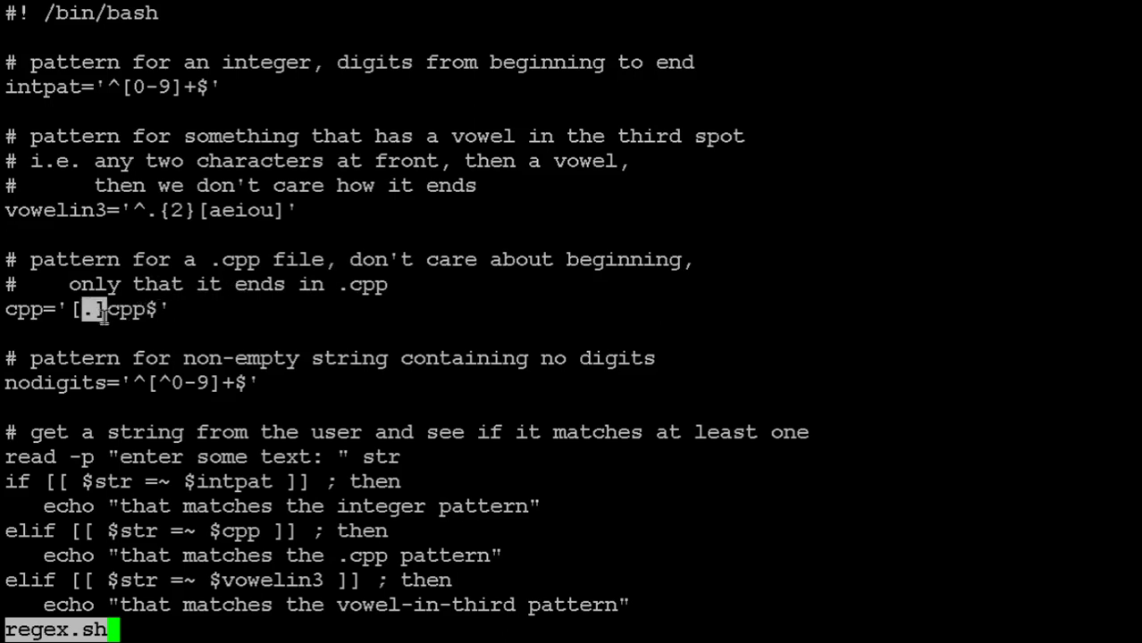
click(110, 309)
drag(111, 310, 149, 310)
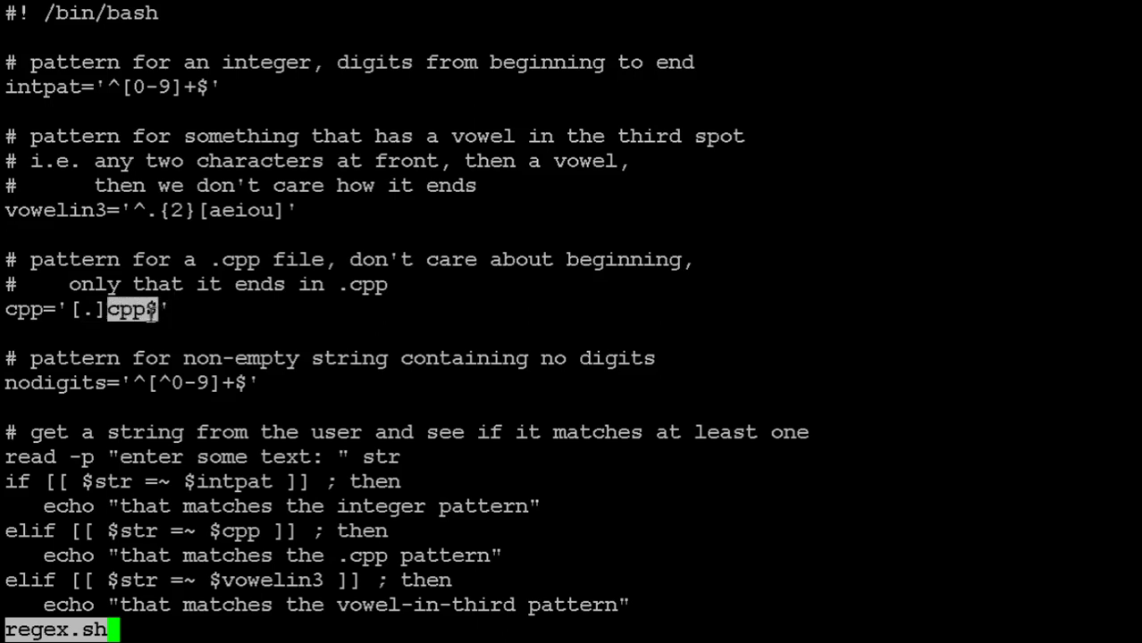
click(152, 309)
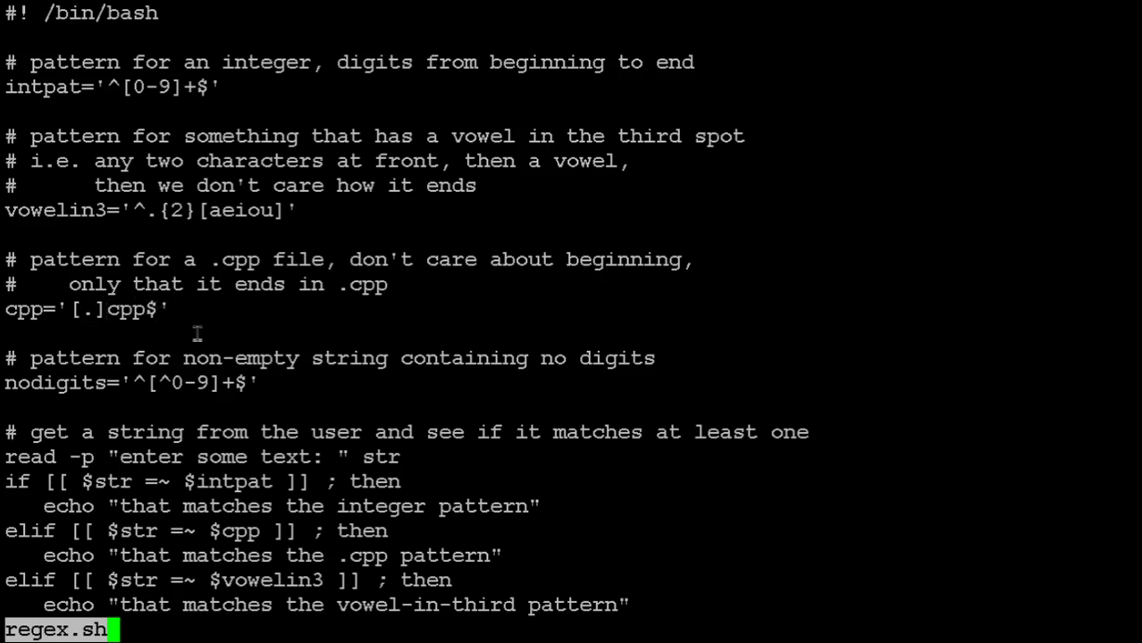
double_click(75, 310)
click(66, 332)
drag(128, 383, 141, 385)
drag(231, 386, 259, 404)
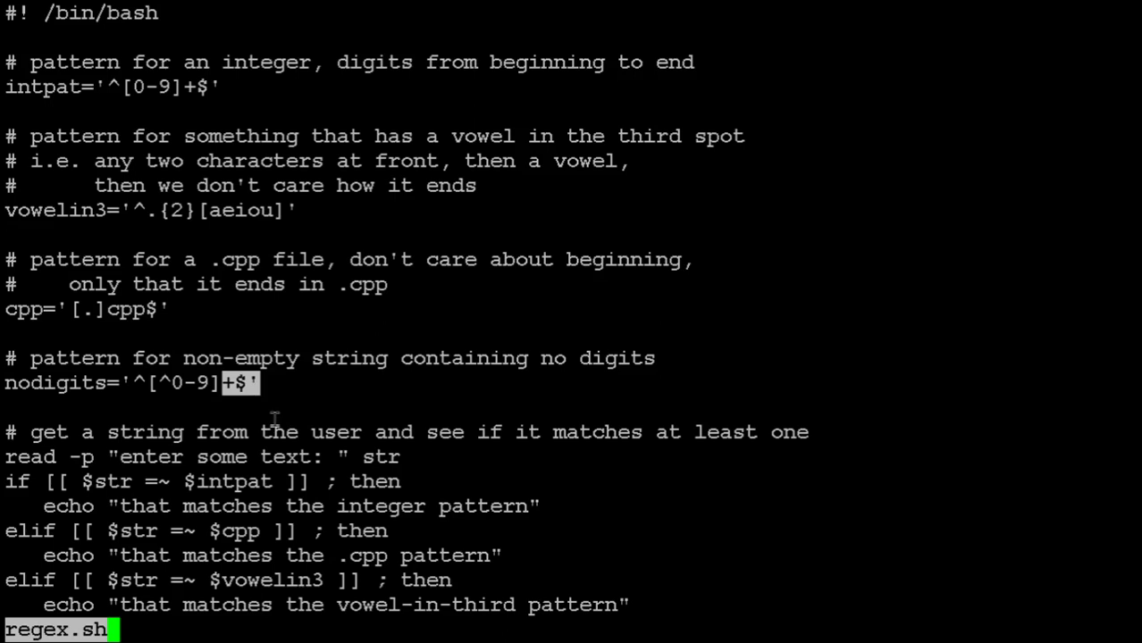
click(221, 375)
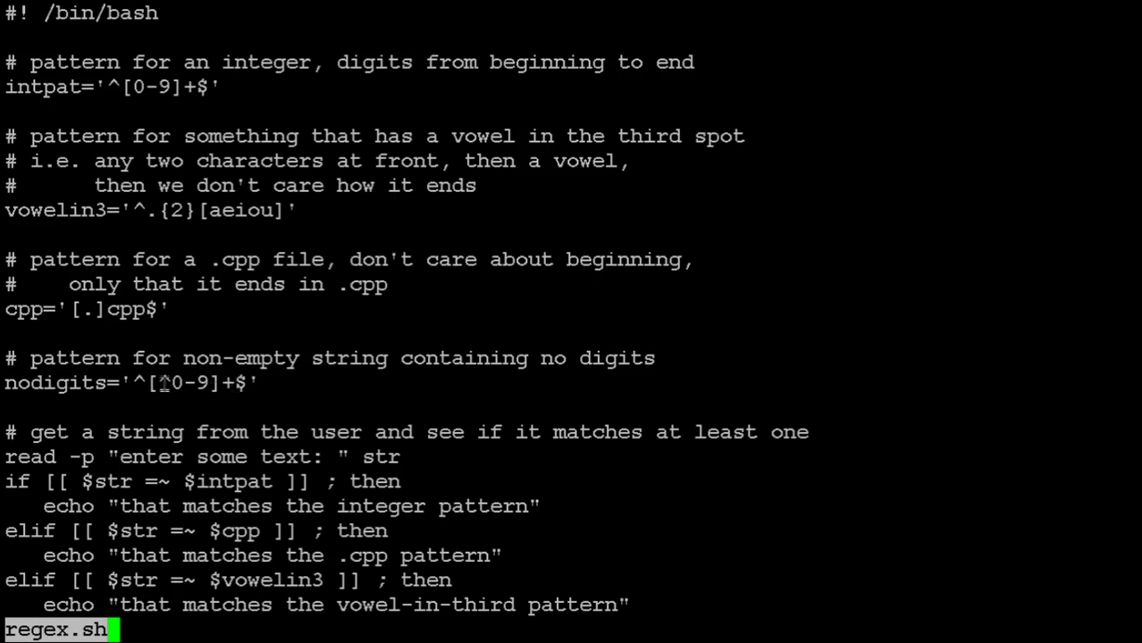
drag(146, 383, 220, 382)
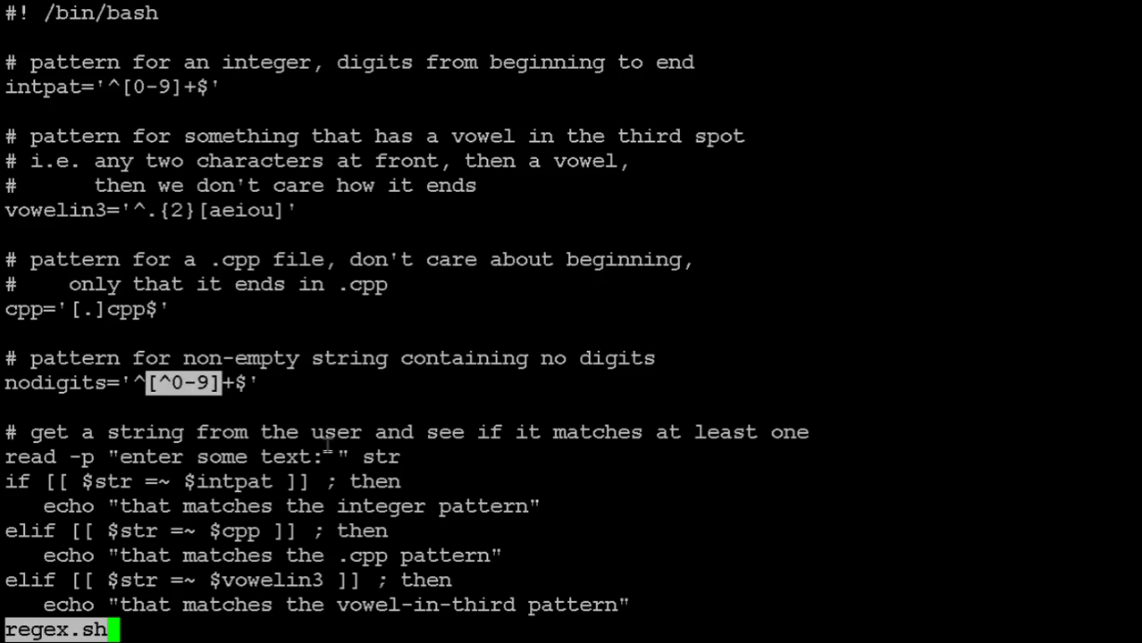
click(324, 367)
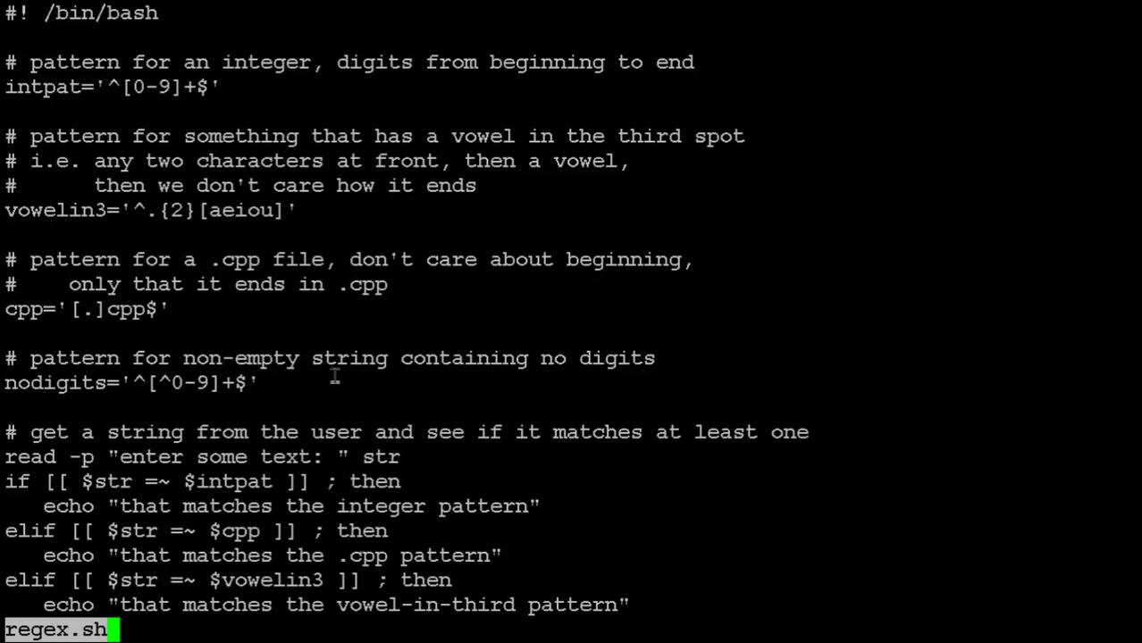
Step: Scroll regex.sh to its end in less and mark the =~ match operator on the if line
key(Down)
key(Down)
key(Down)
key(Down)
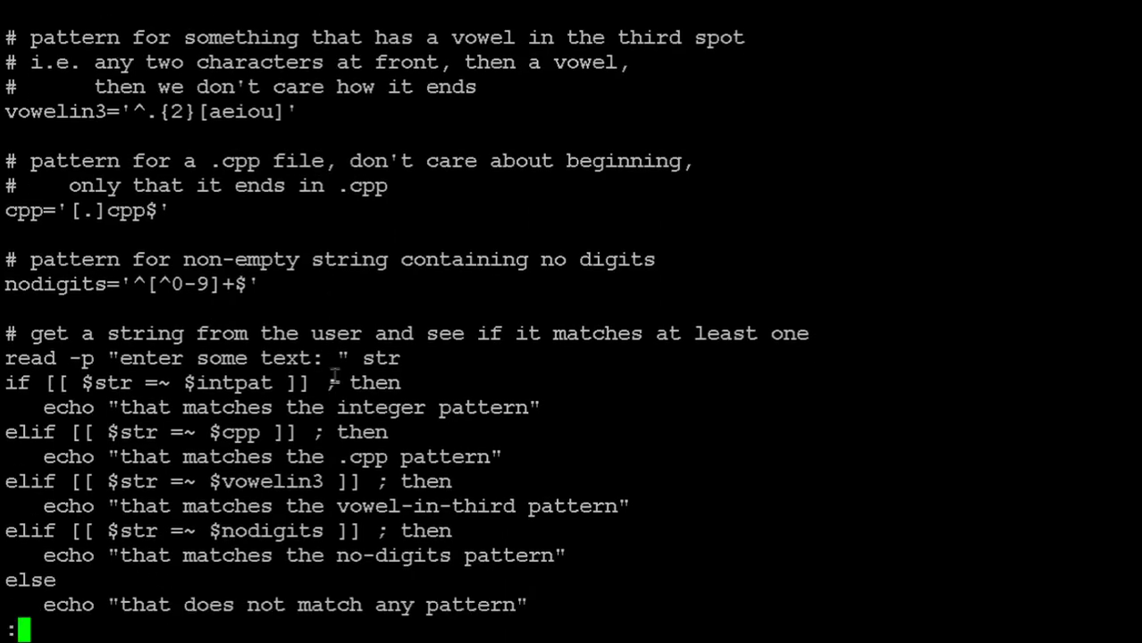
key(Down)
key(Down)
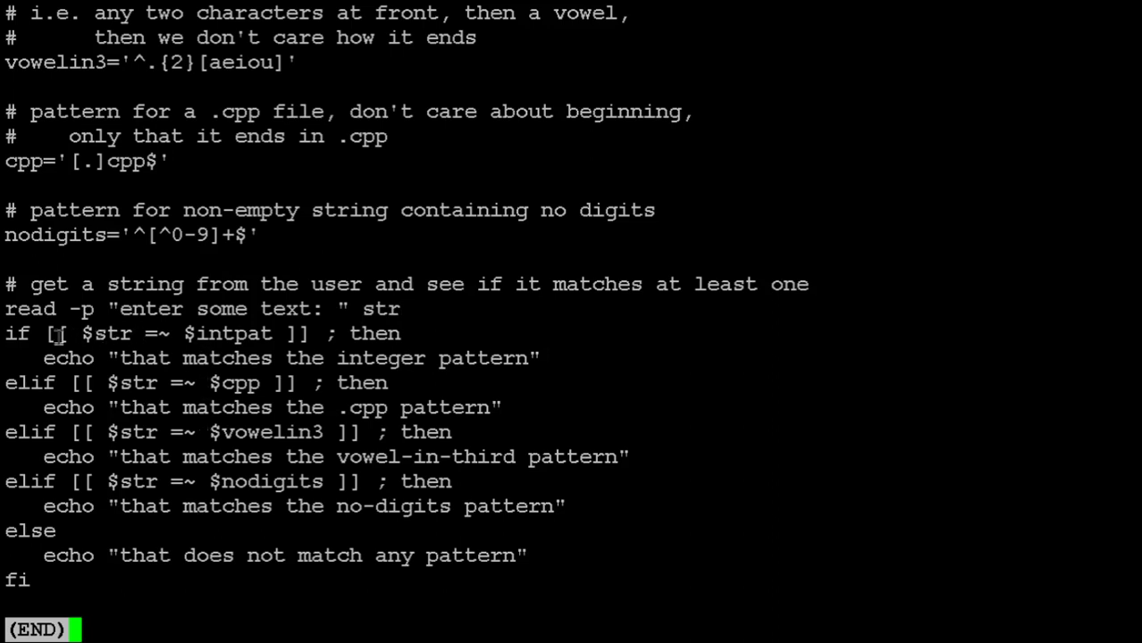
double_click(147, 333)
click(94, 337)
Step: Leave less and run ./regex.sh with input 878787, which matches the integer pattern
key(q)
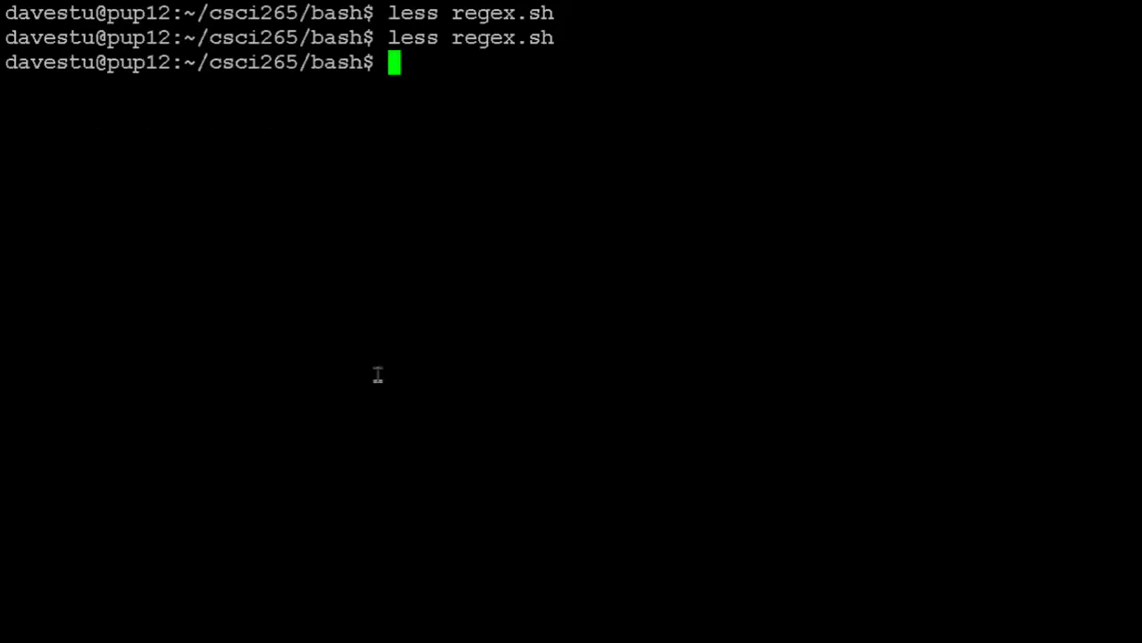
text(./re)
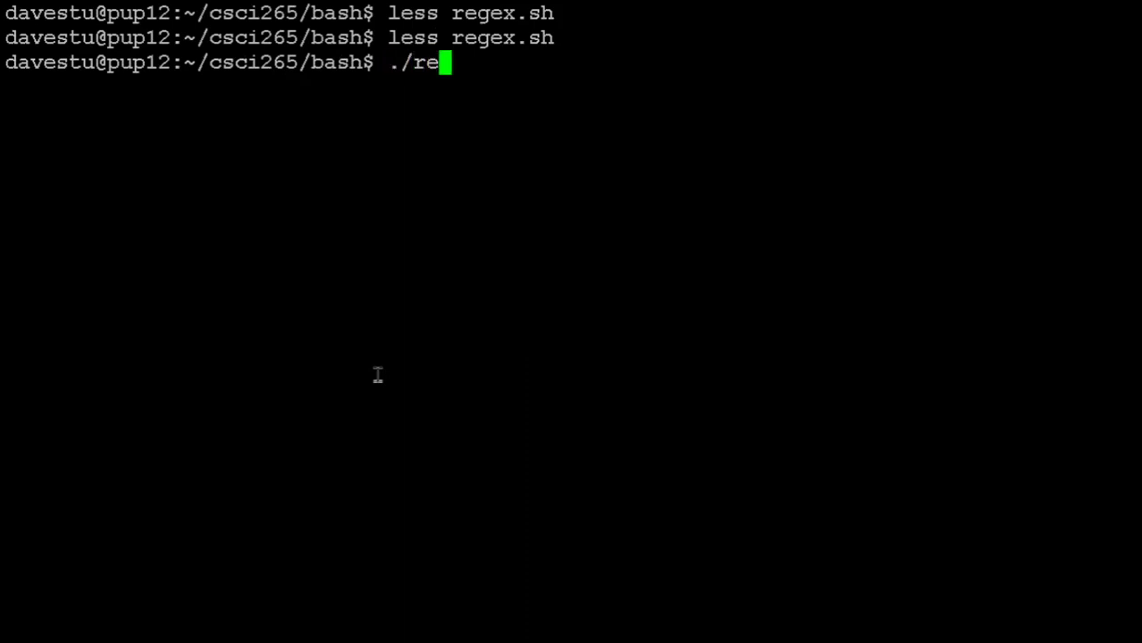
text(gex.sh)
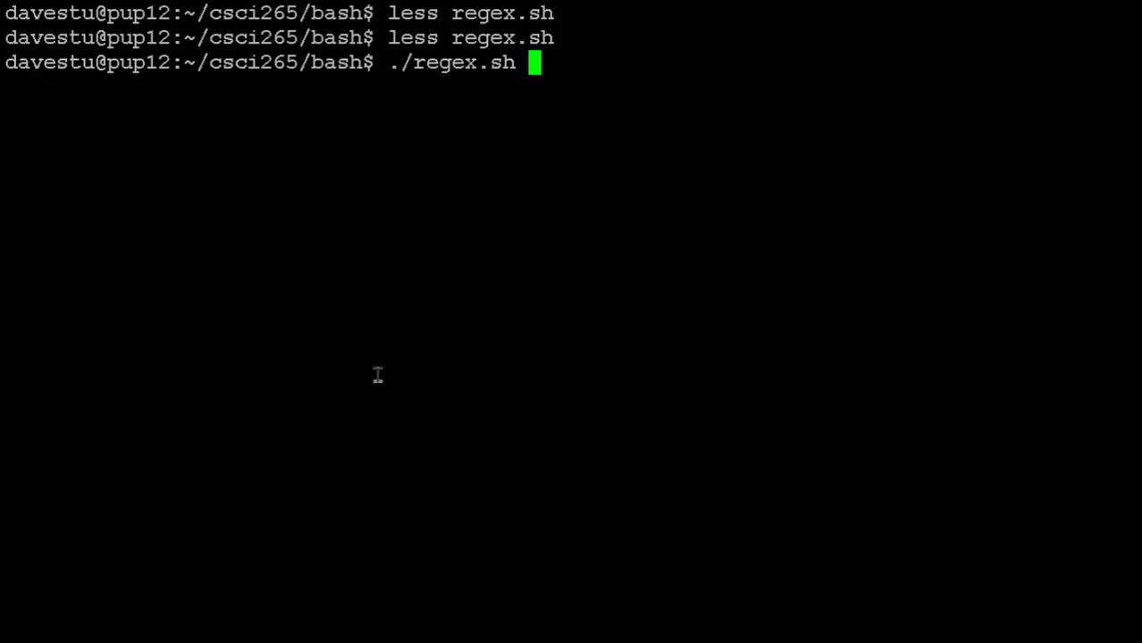
text( 8787878)
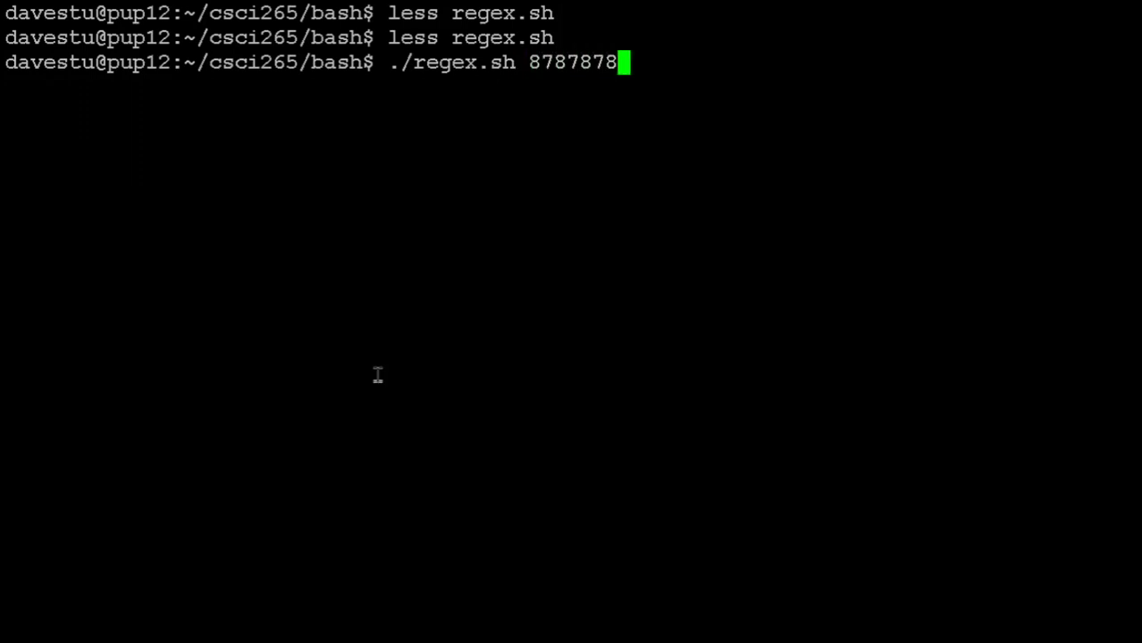
key(Return)
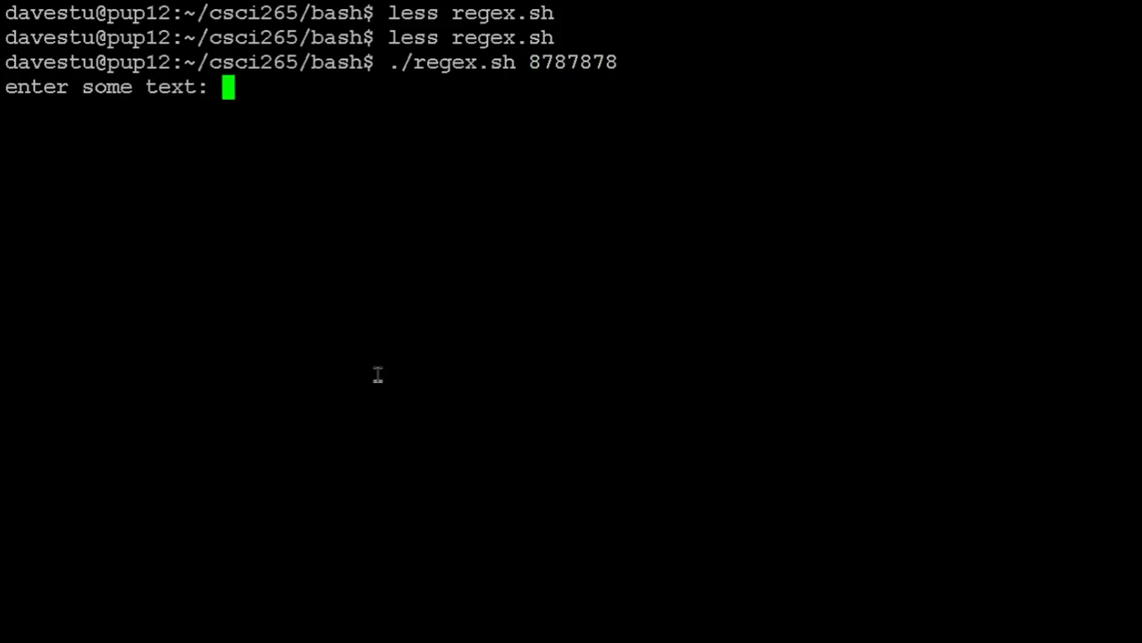
text(878787)
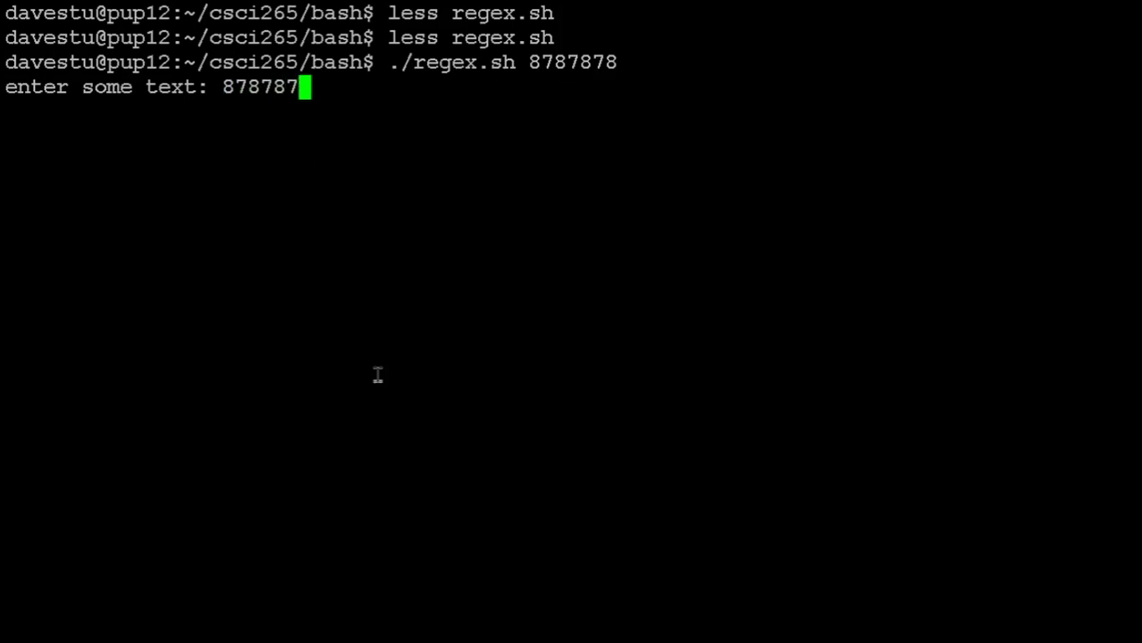
key(Return)
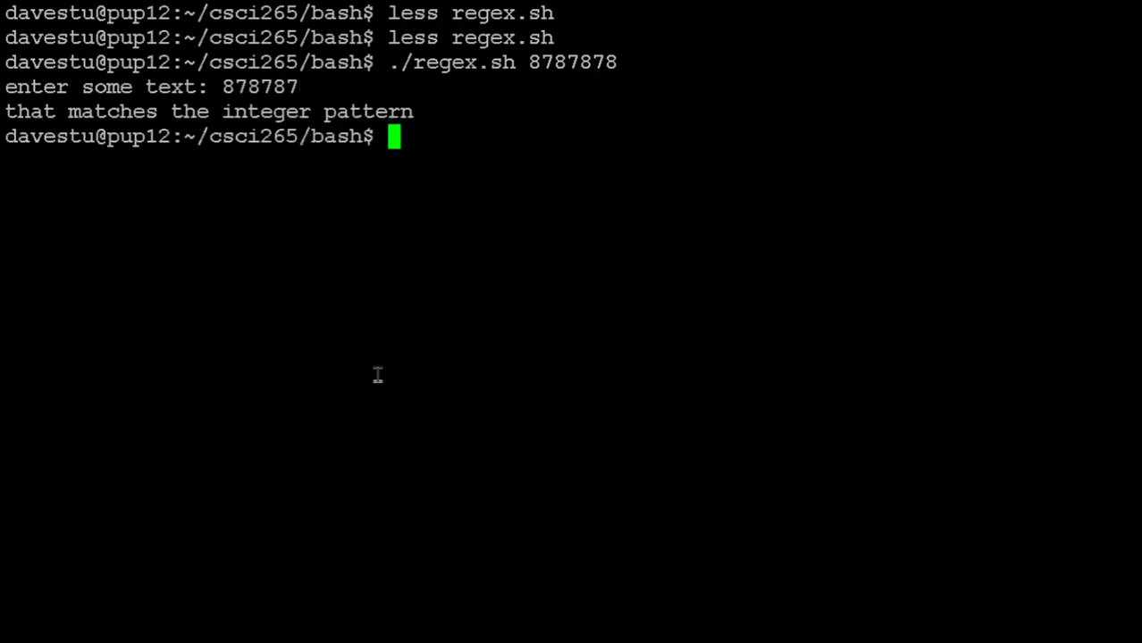
Step: Rerun regex.sh without an argument and test foo.cpp, matching the .cpp pattern
key(Up)
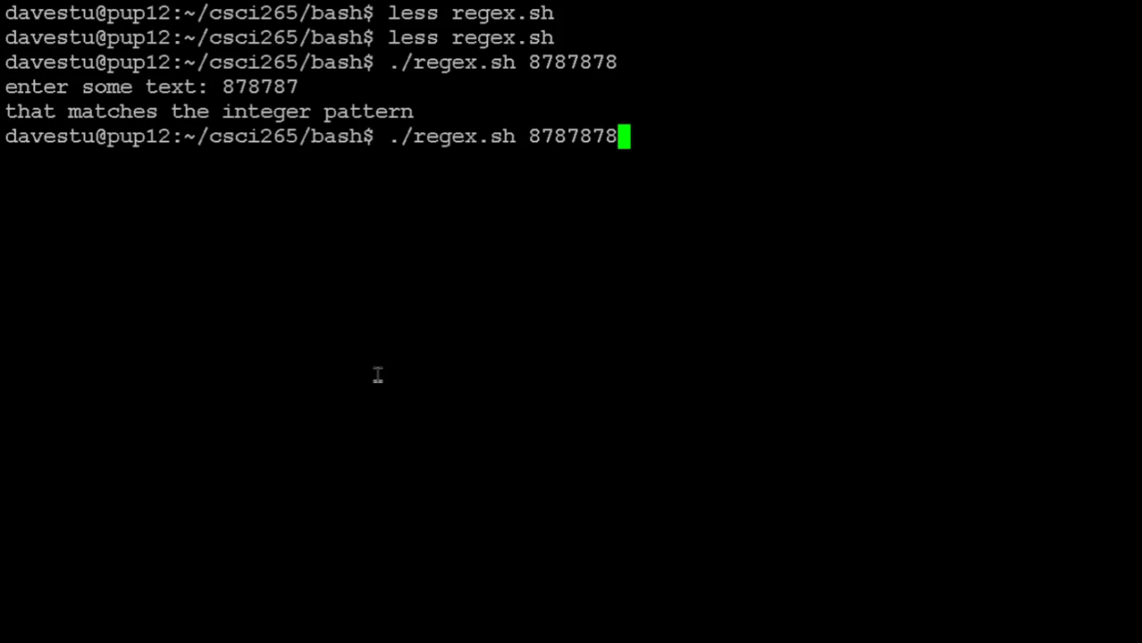
key(BackSpace)
key(BackSpace)
key(BackSpace)
key(BackSpace)
key(BackSpace)
key(BackSpace)
key(BackSpace)
key(BackSpace)
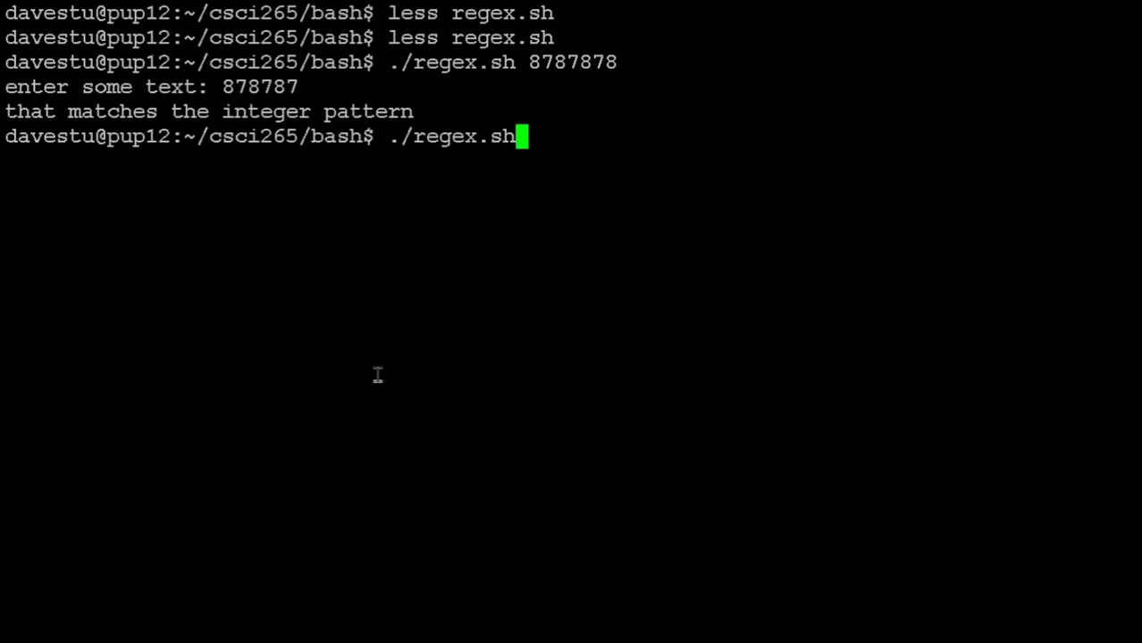
key(Return)
text(foo.cpp)
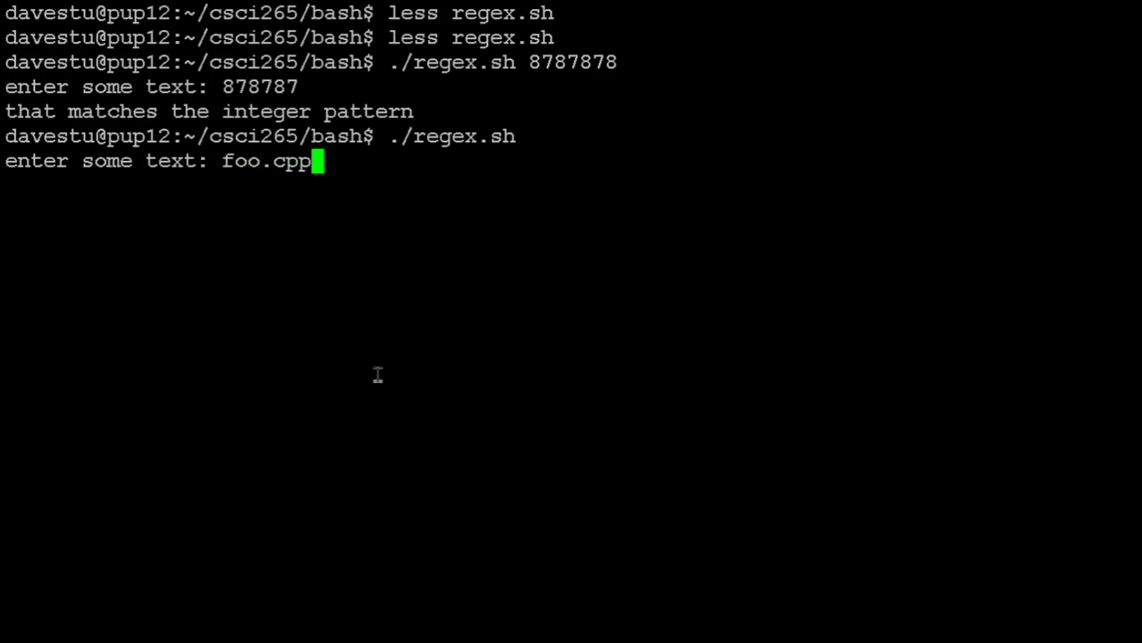
key(Return)
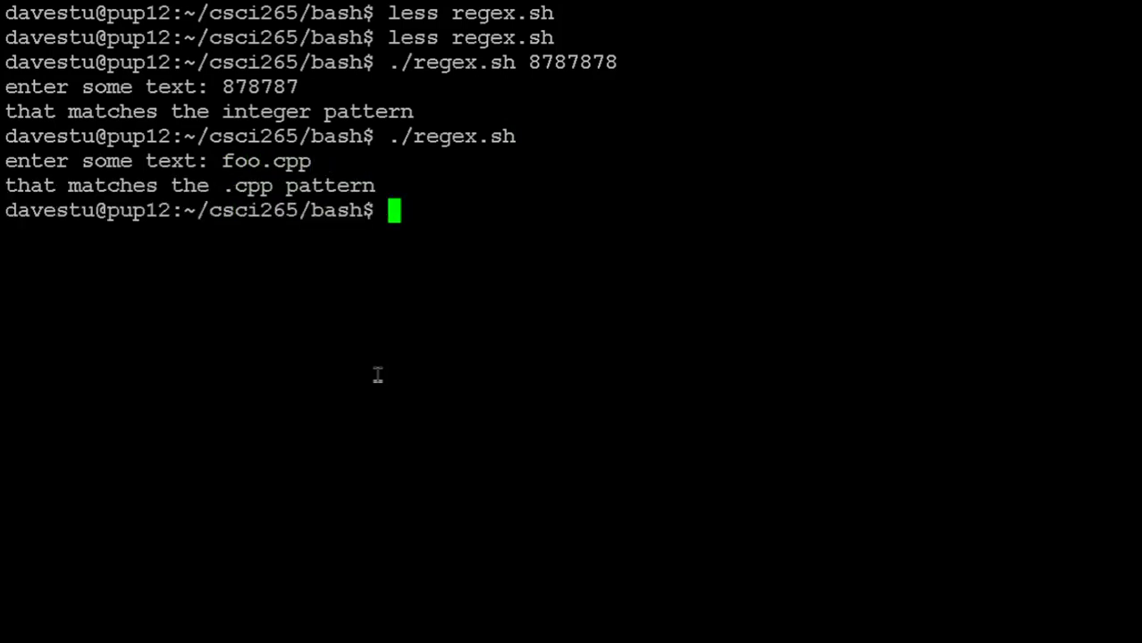
Step: Rerun regex.sh and test foo, matching the vowel-in-third-position pattern
key(Up)
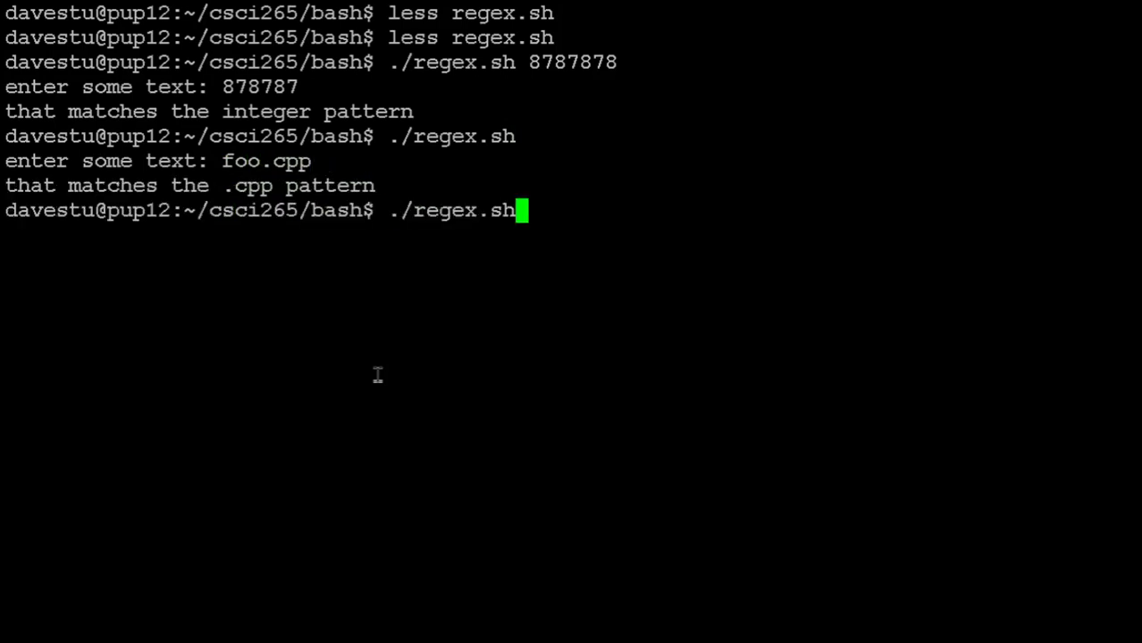
key(Return)
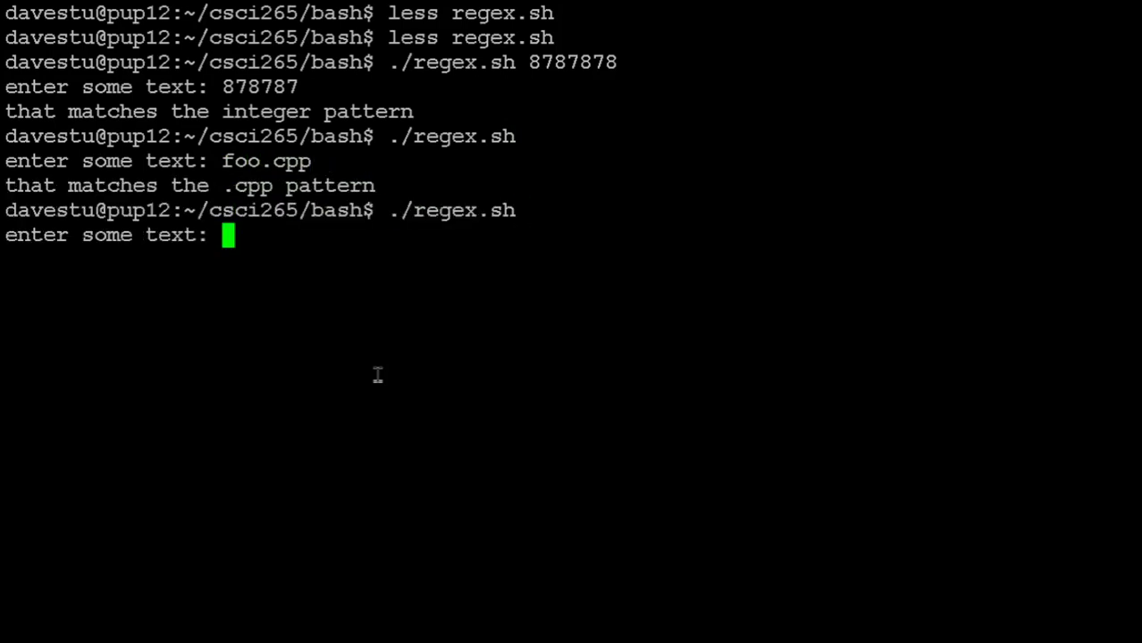
text(foo)
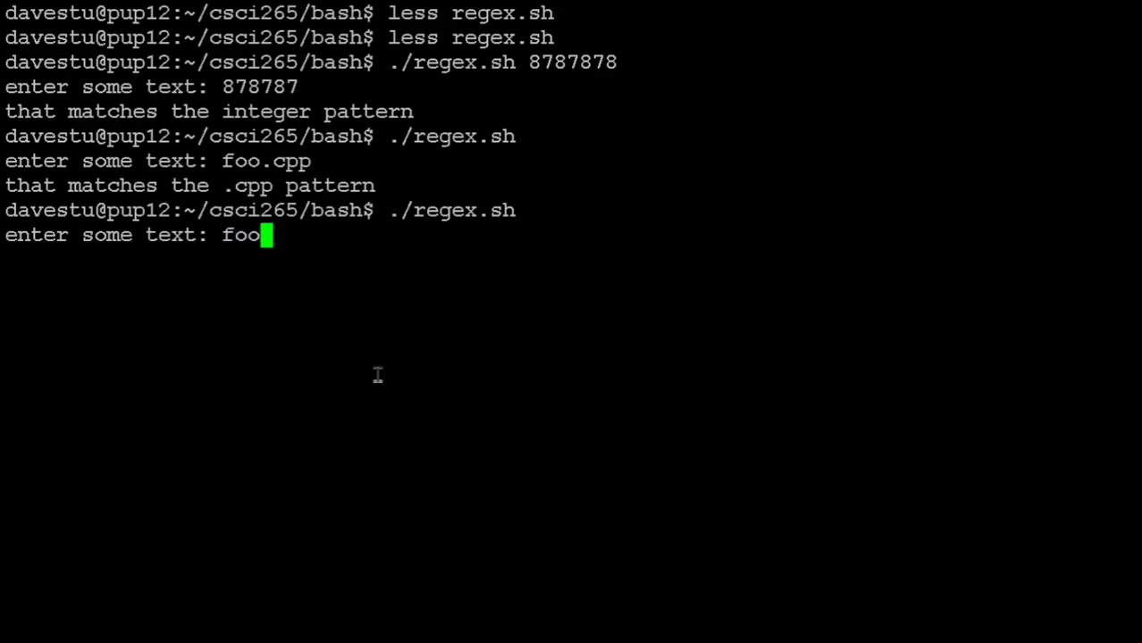
key(Return)
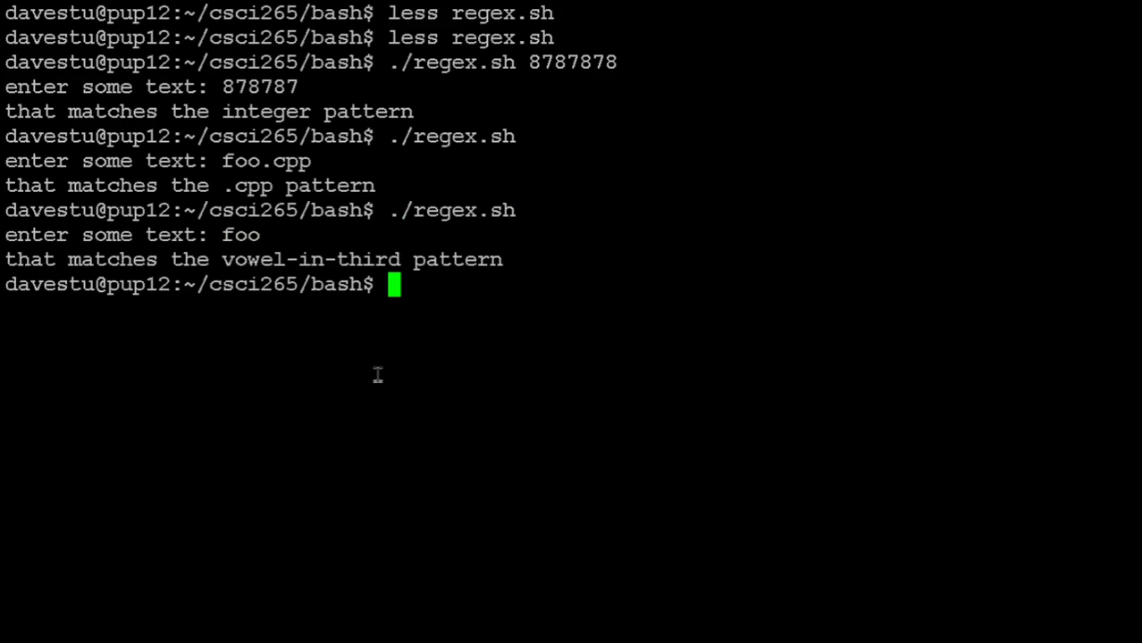
Step: Run ./regex.sh and test xxxxxddd, which matches the no-digits pattern
text(./regex.sh)
key(Return)
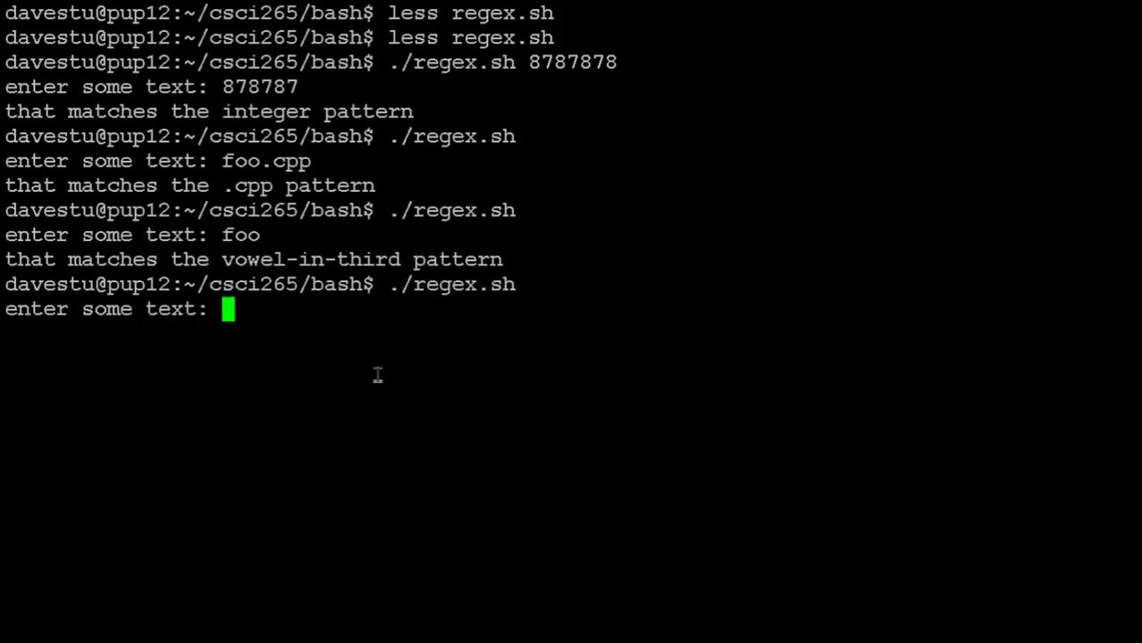
text(xxxxx)
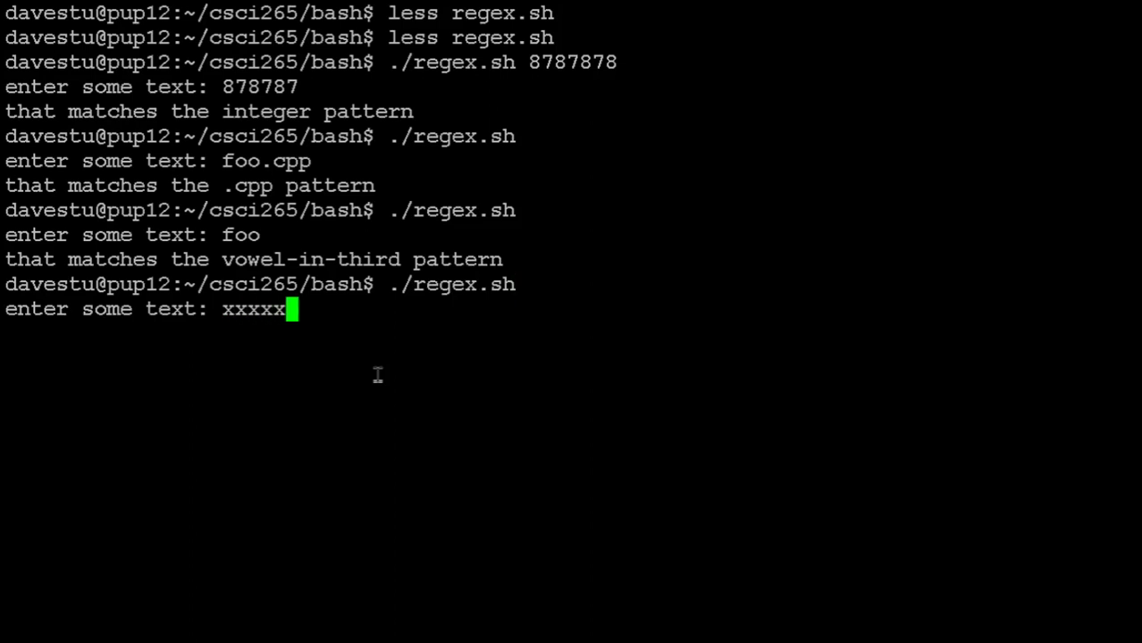
text(uuuuud)
key(BackSpace)
key(BackSpace)
key(BackSpace)
key(BackSpace)
key(BackSpace)
key(BackSpace)
text(ddd)
key(Return)
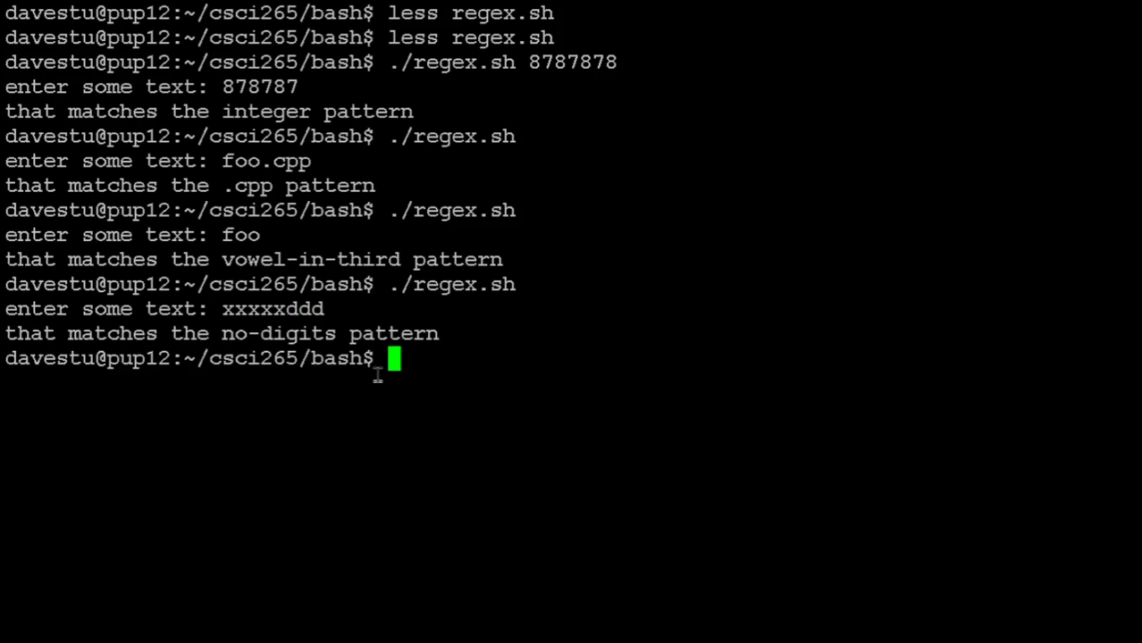
Step: Run ./regex.sh again and test 8888dddd, which matches no pattern
text(./regex.sh)
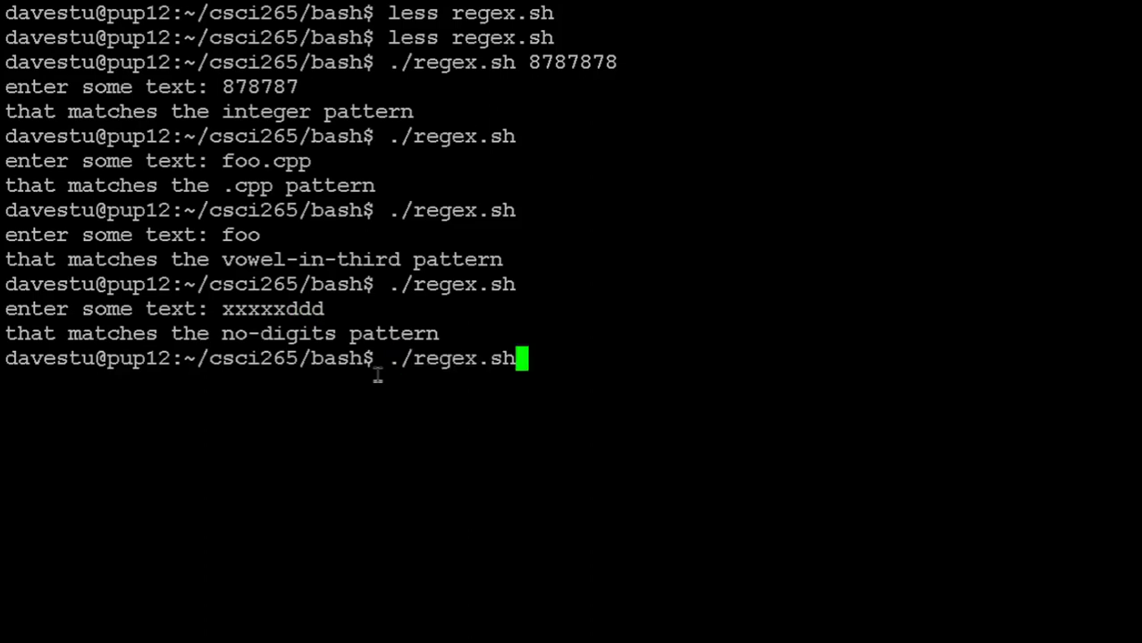
key(Return)
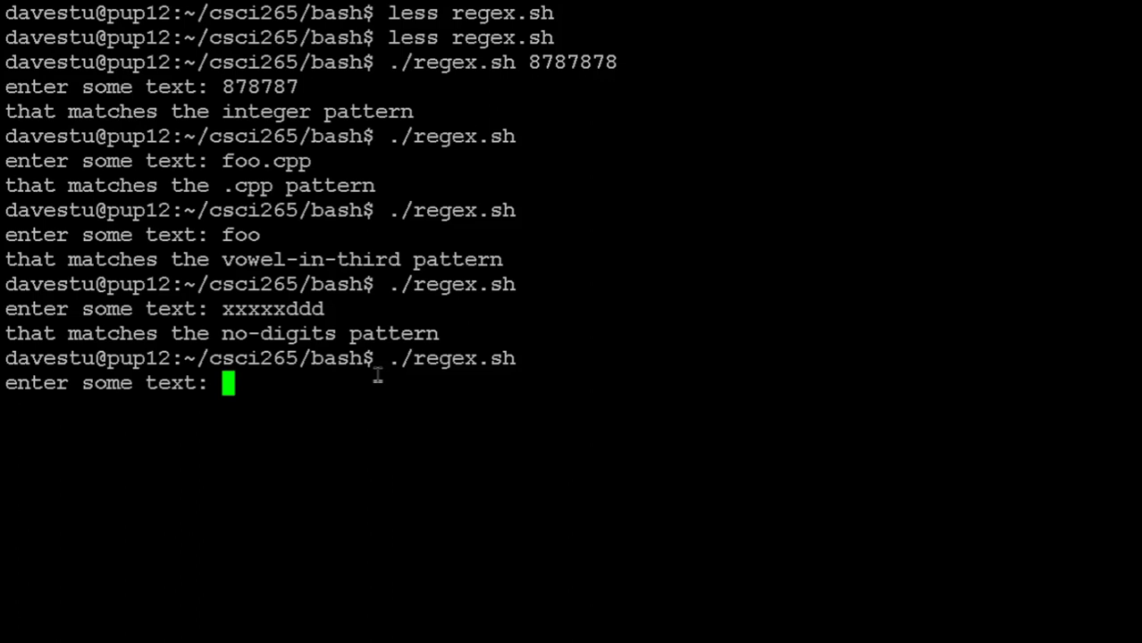
text(8888)
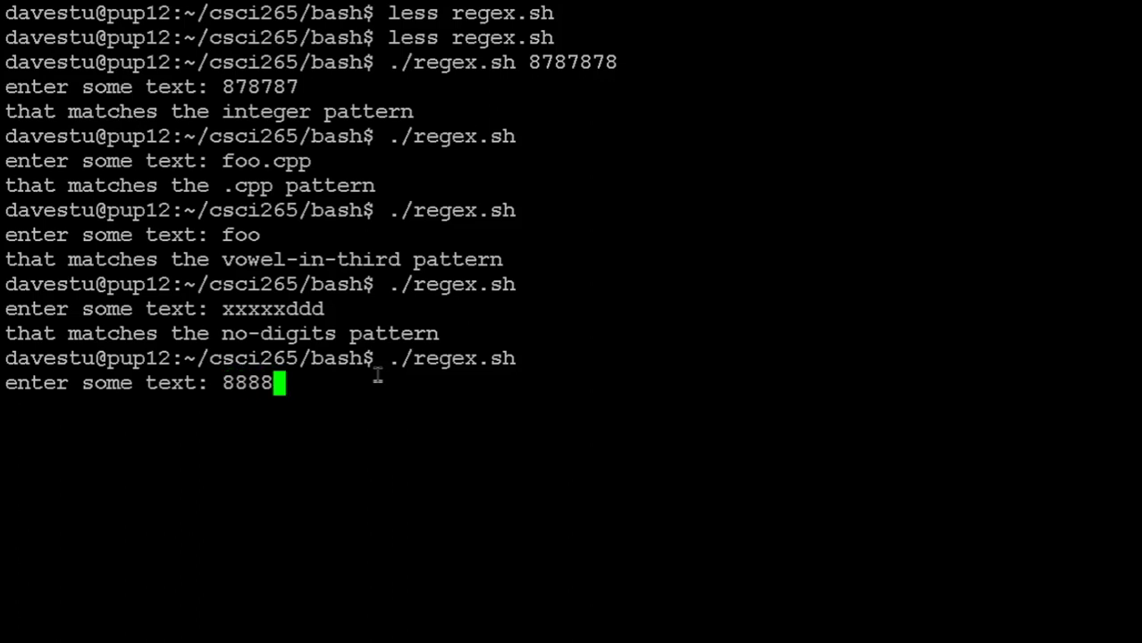
text(dddd)
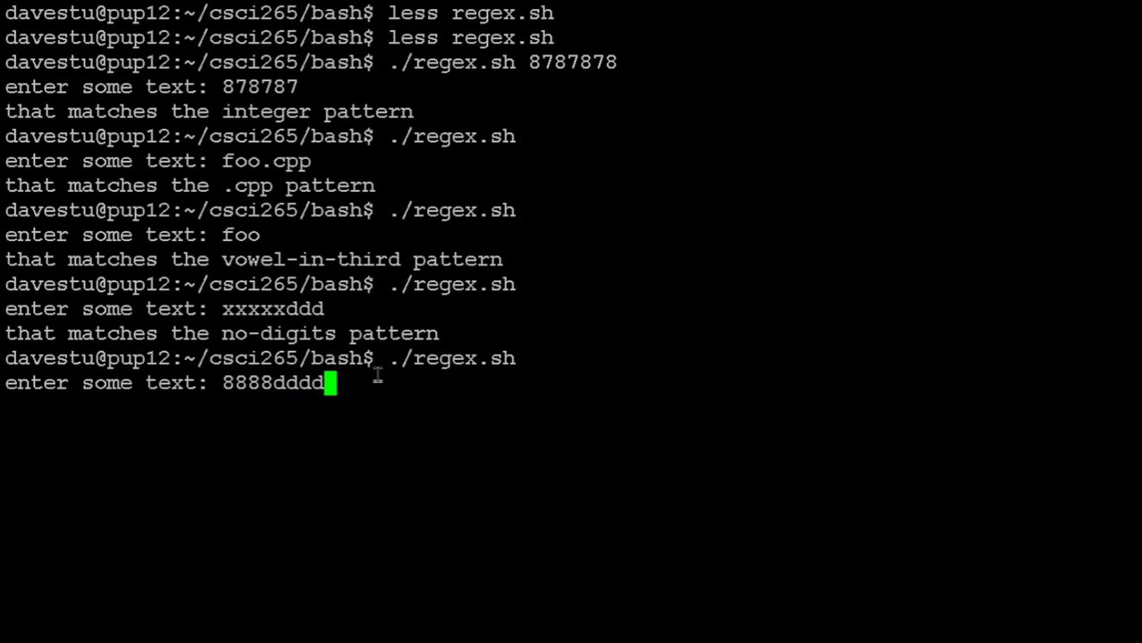
key(Return)
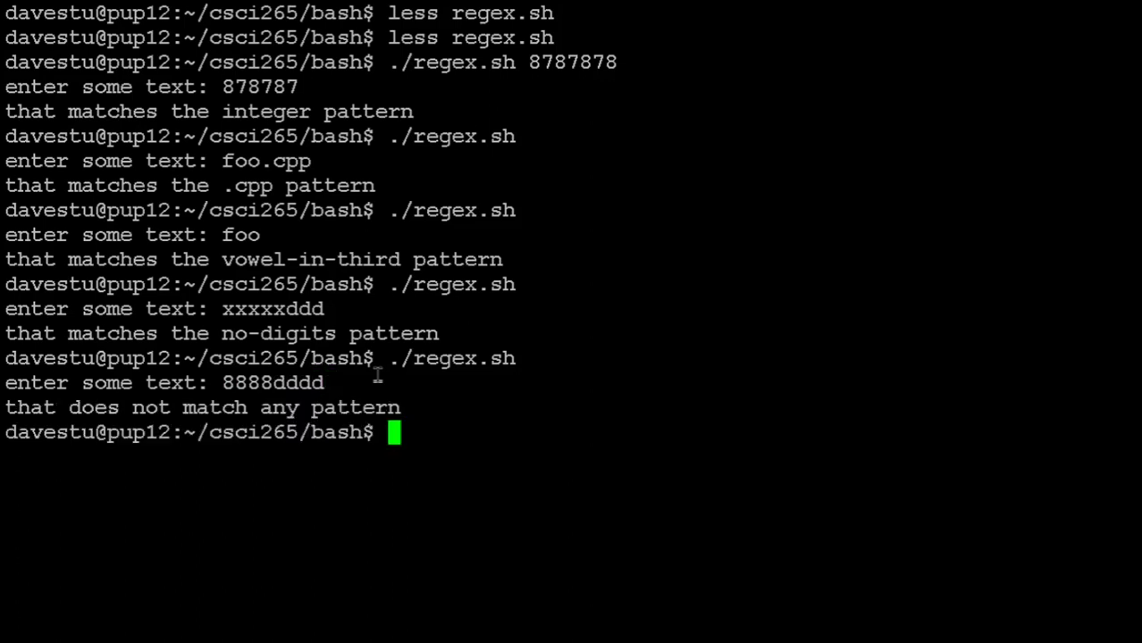